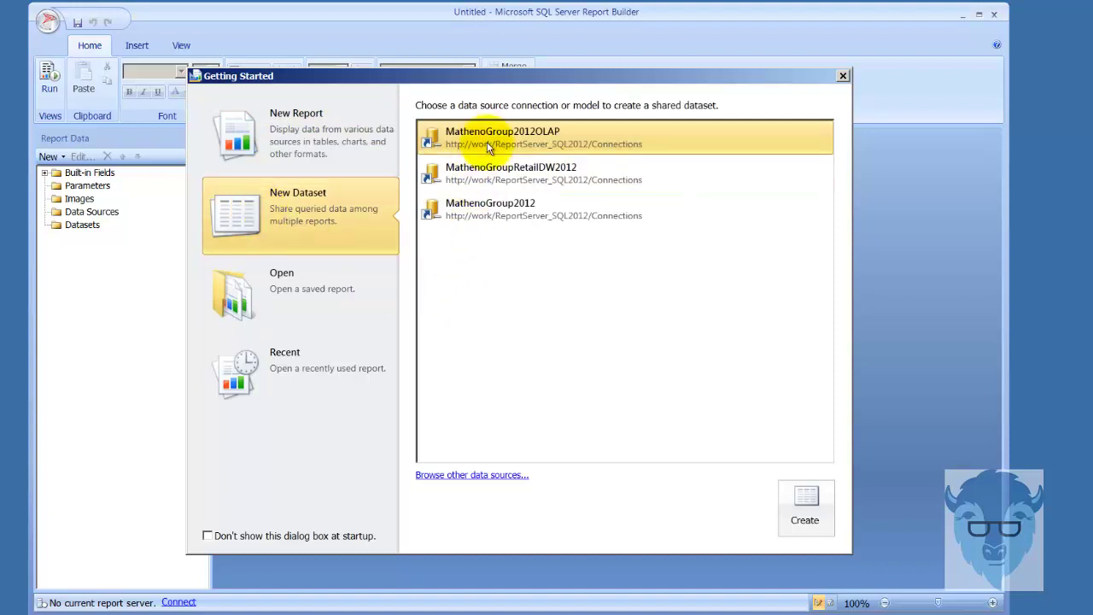
Create a new shared dataset on the MathenoGroup2012OLAP data source, connecting as the current Windows user
{"action": "double_click", "coordinate": [532, 137]}
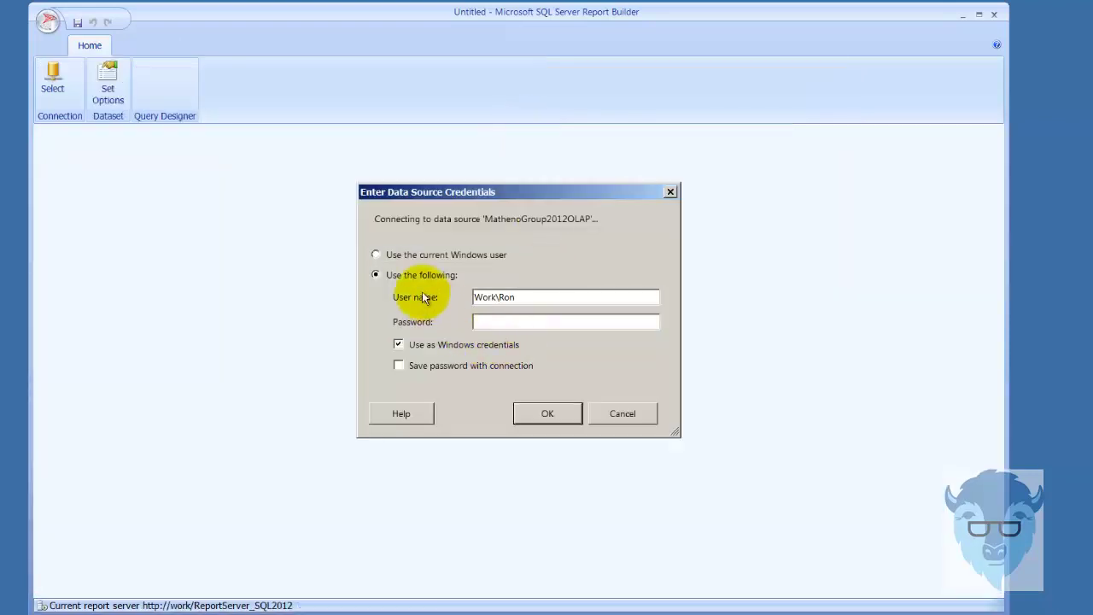
{"action": "left_click", "coordinate": [405, 255]}
{"action": "left_click", "coordinate": [548, 413]}
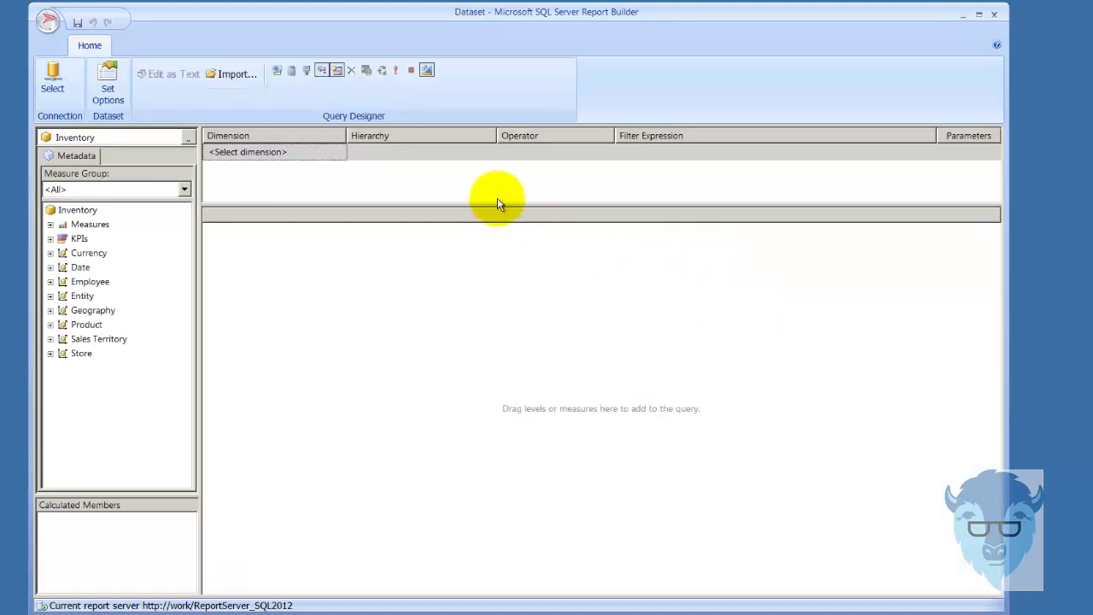
Import the query file MathenoGroup2012OLAP_Sales_Filtered_Category_Year.sql into the dataset and run the query
{"action": "left_click", "coordinate": [233, 77]}
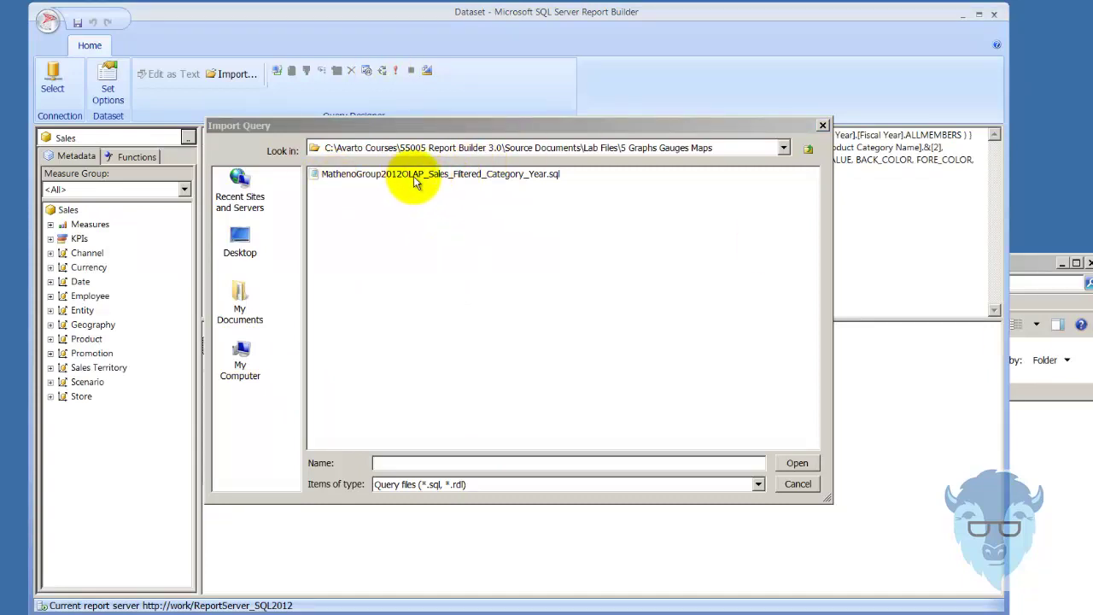
{"action": "double_click", "coordinate": [516, 175]}
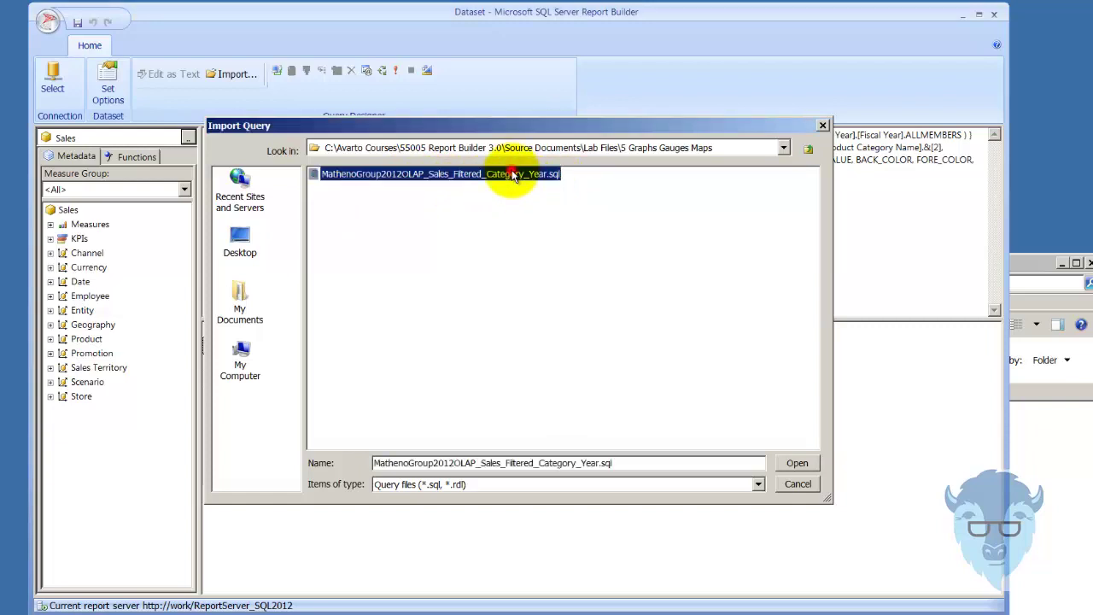
{"action": "left_click", "coordinate": [398, 72]}
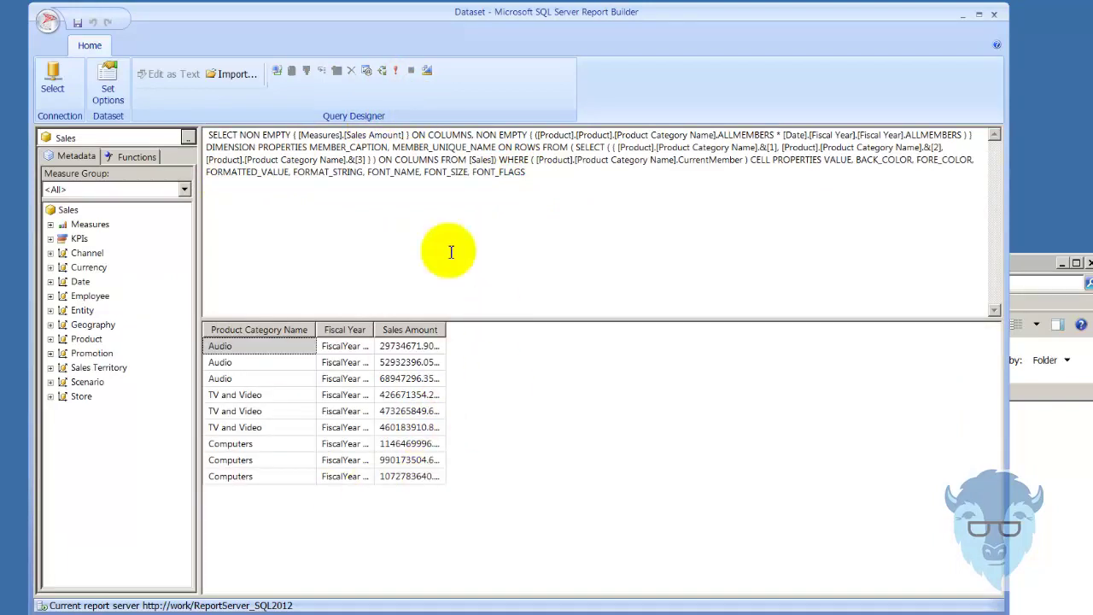
Save the dataset as MathenoGroup2012OLAP_Sales_Filtered_Category_Year in Shared Data Sets, replacing the existing item, and rerun its query
{"action": "left_click", "coordinate": [47, 21]}
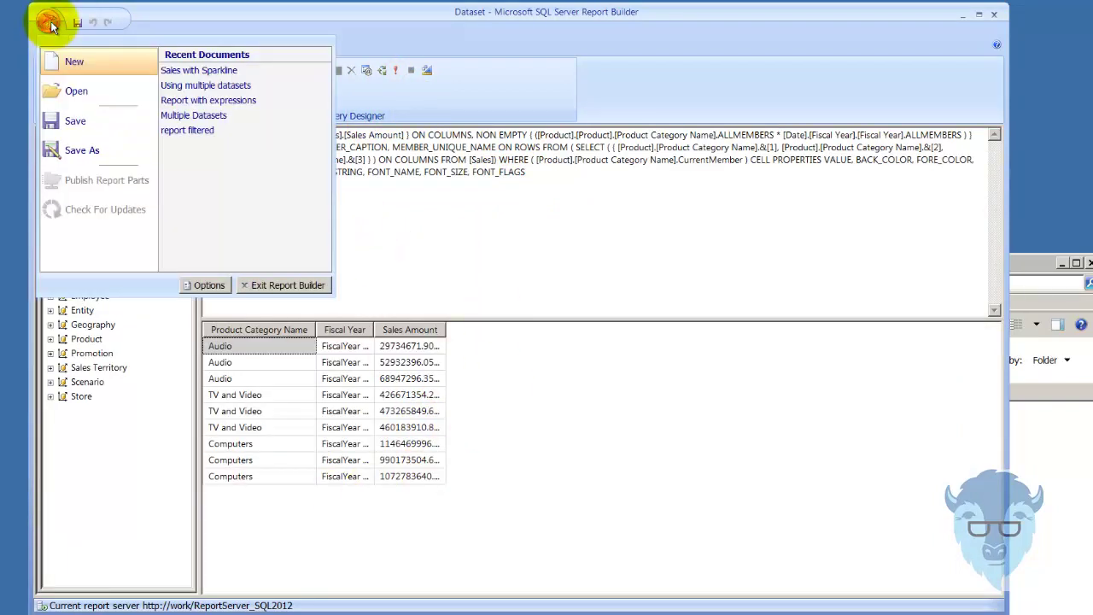
{"action": "left_click", "coordinate": [78, 152]}
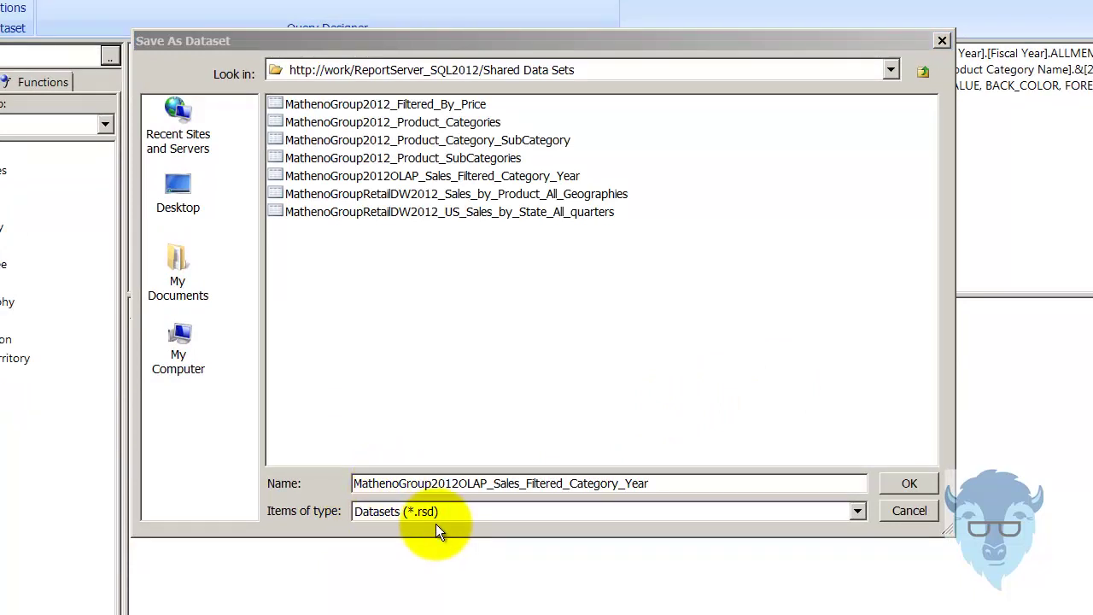
{"action": "left_click", "coordinate": [909, 484]}
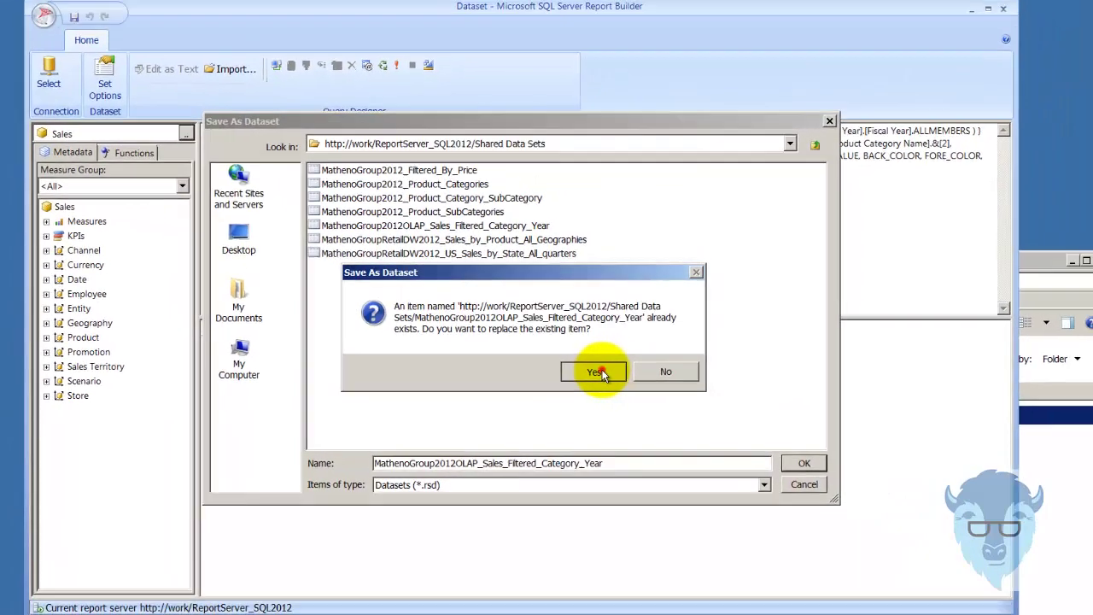
{"action": "left_click", "coordinate": [648, 362]}
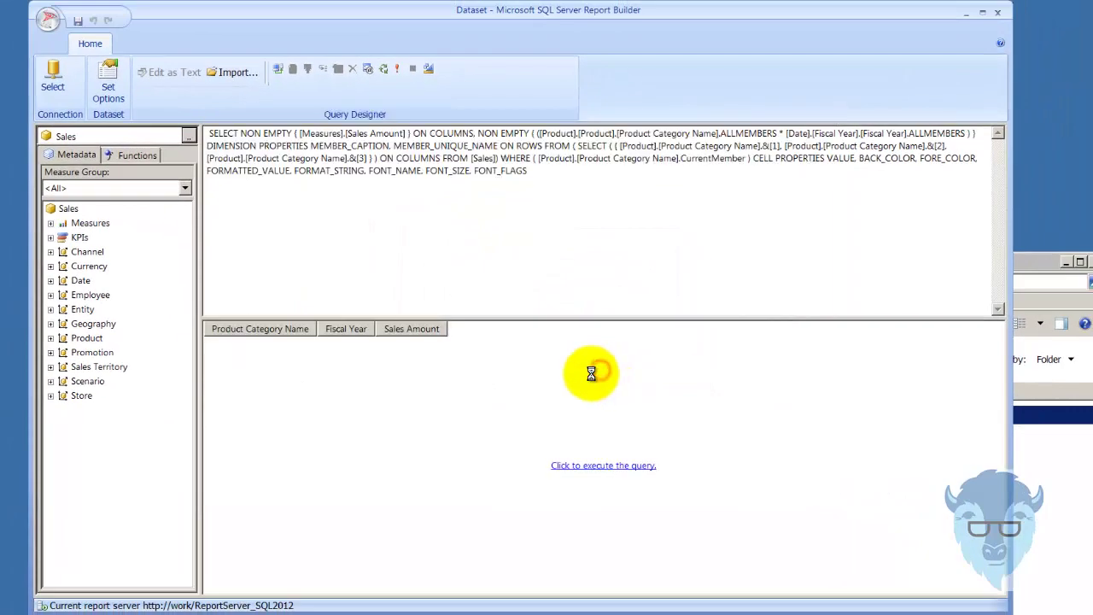
{"action": "left_click", "coordinate": [397, 69]}
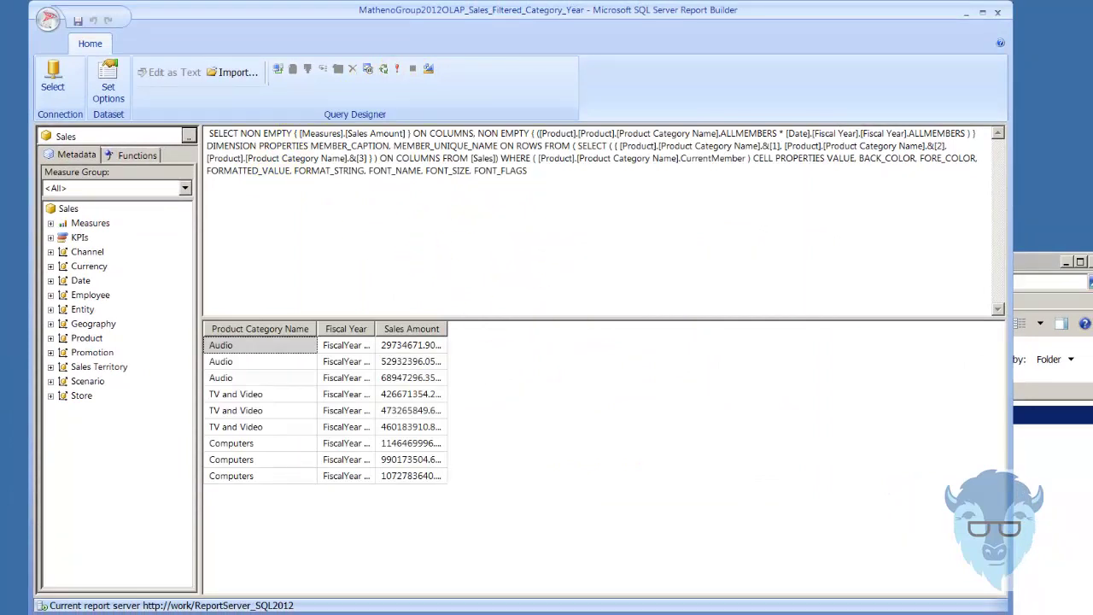
Create a new blank report
{"action": "left_click", "coordinate": [47, 19]}
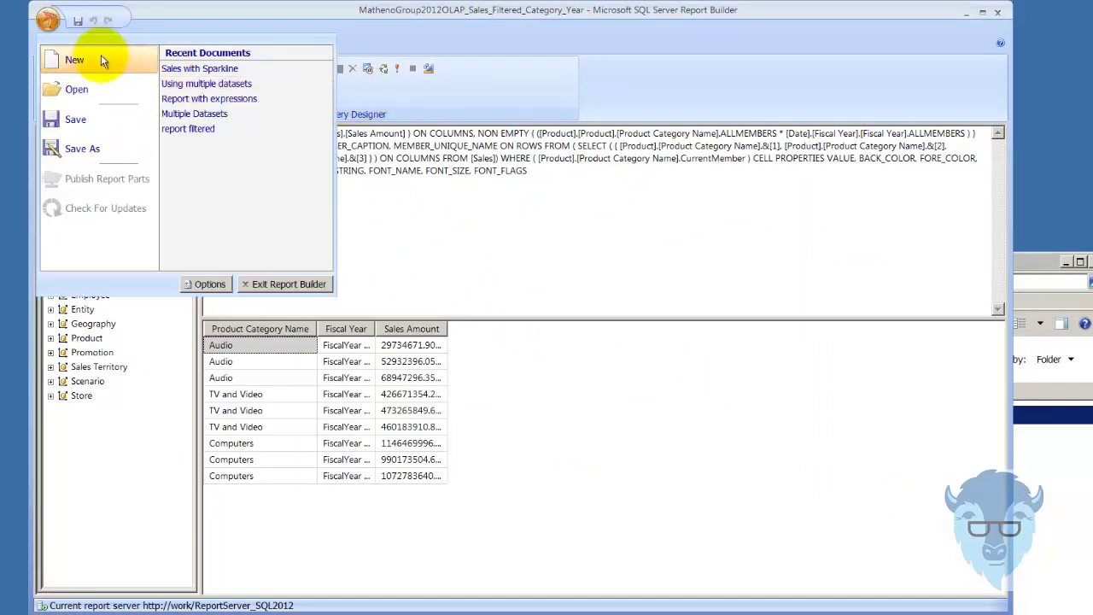
{"action": "left_click", "coordinate": [60, 59]}
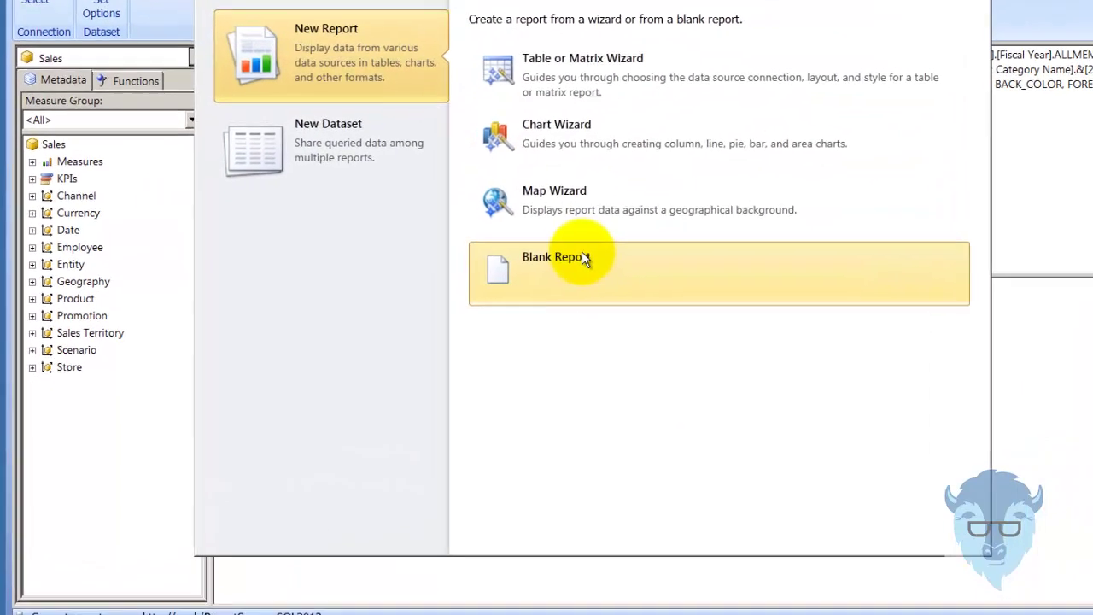
{"action": "double_click", "coordinate": [584, 258]}
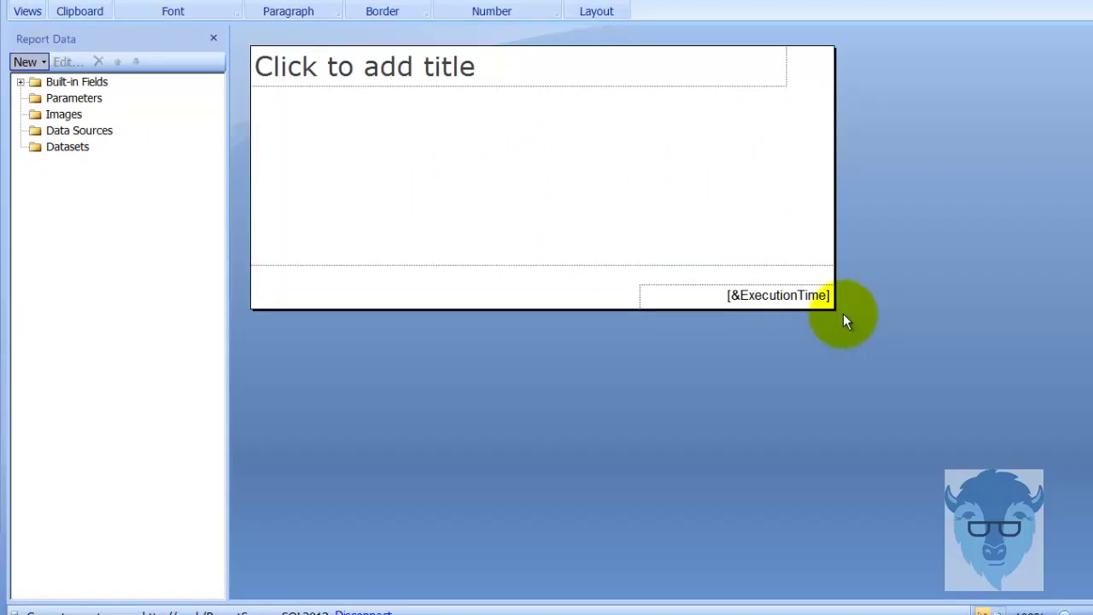
Widen the report page, remove the page footer and extend the report body downward
{"action": "left_click_drag", "start_coordinate": [835, 310], "coordinate": [1057, 483]}
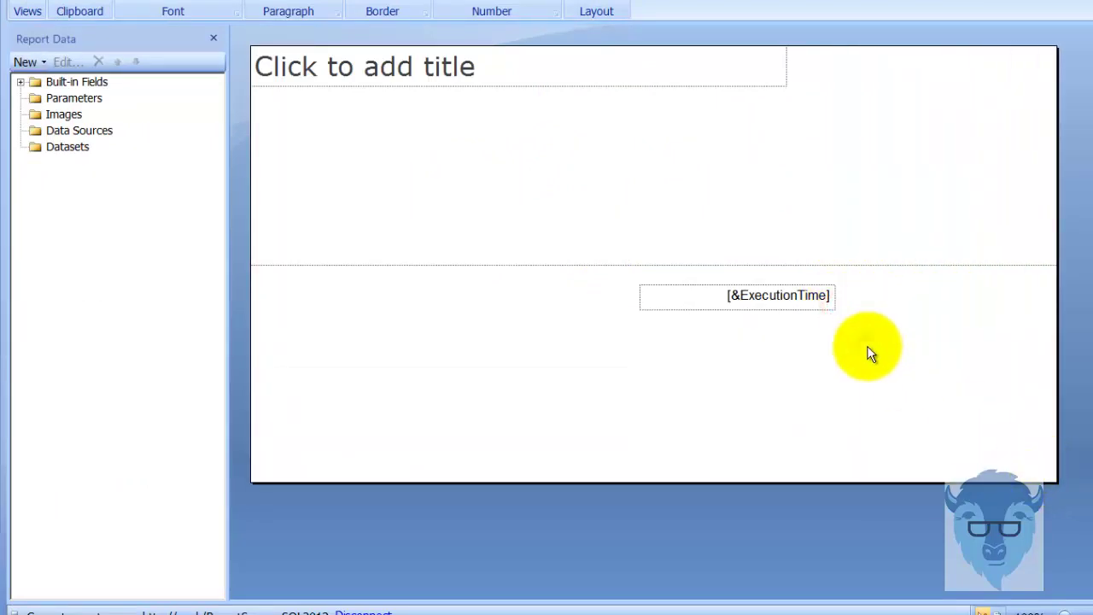
{"action": "right_click", "coordinate": [867, 349]}
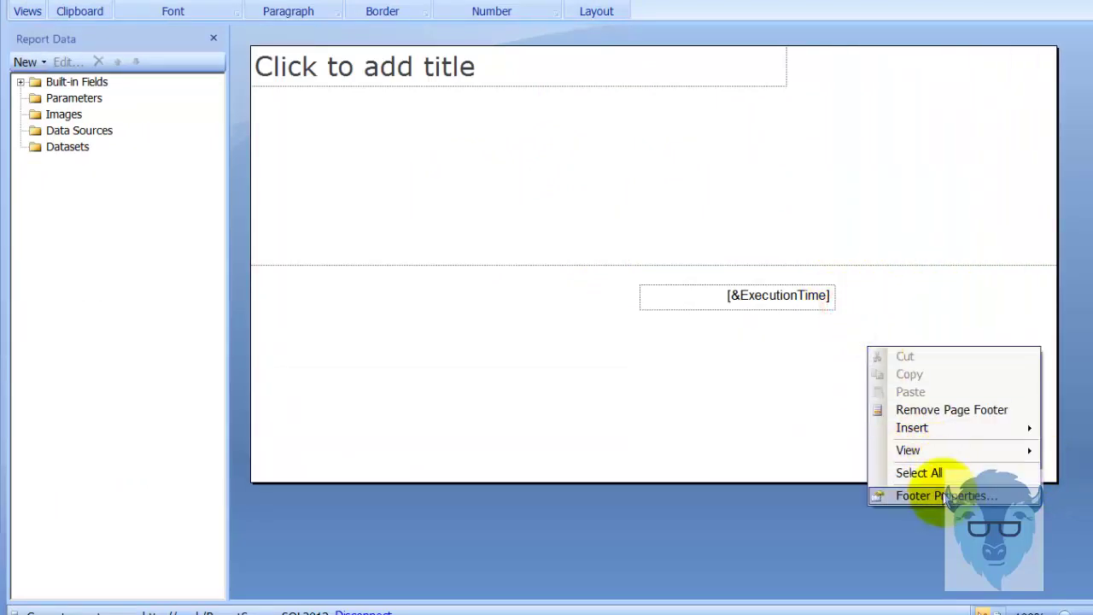
{"action": "left_click", "coordinate": [937, 410]}
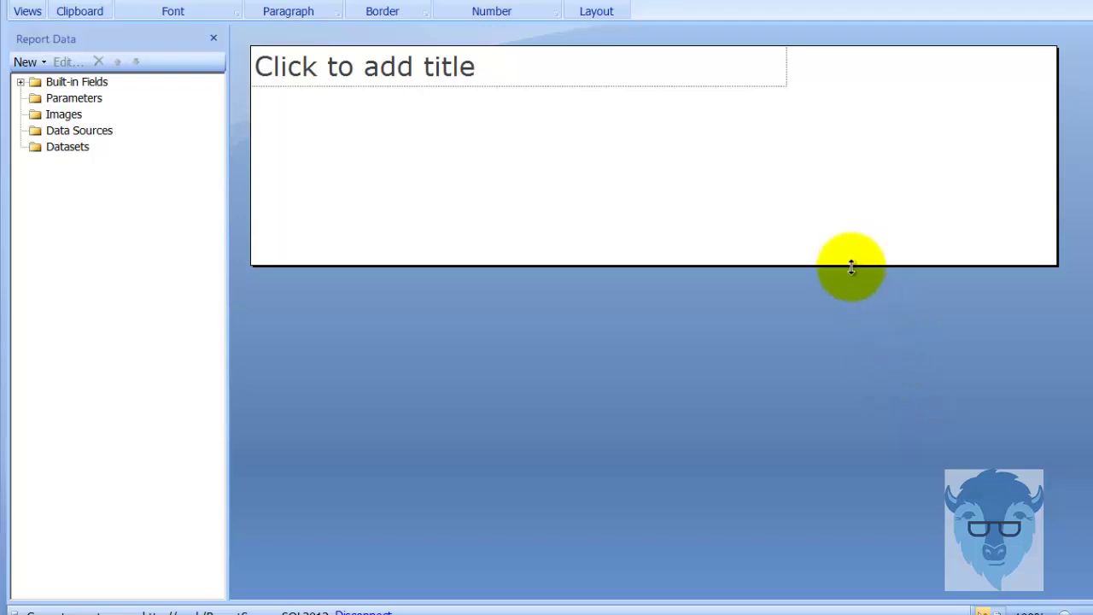
{"action": "left_click_drag", "start_coordinate": [852, 265], "coordinate": [830, 438]}
Set the report title to "Sparklines"
{"action": "left_click", "coordinate": [490, 63]}
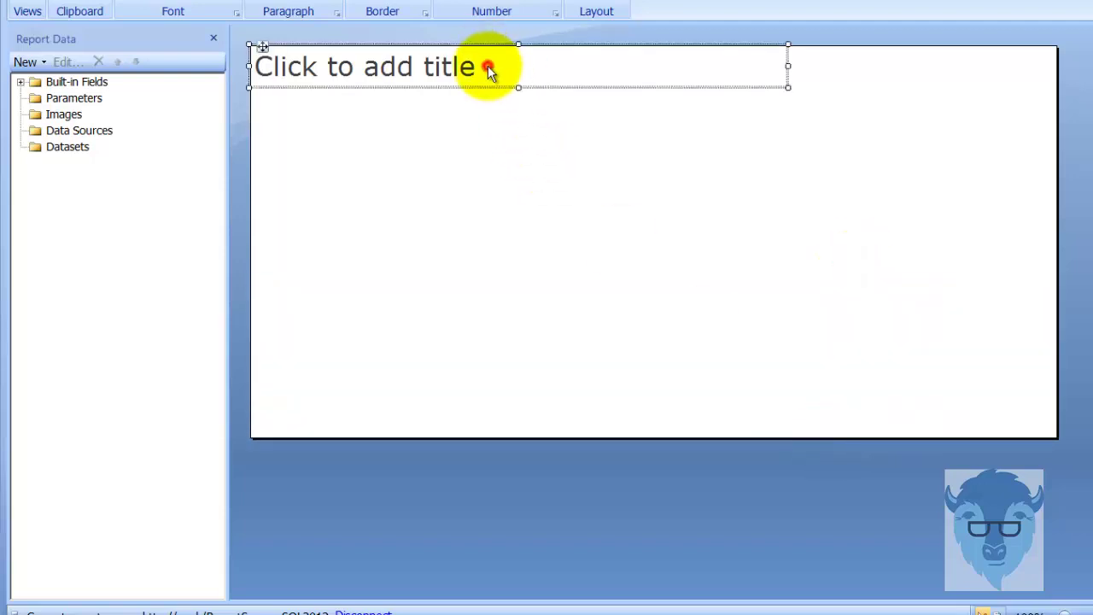
{"action": "left_click", "coordinate": [481, 70]}
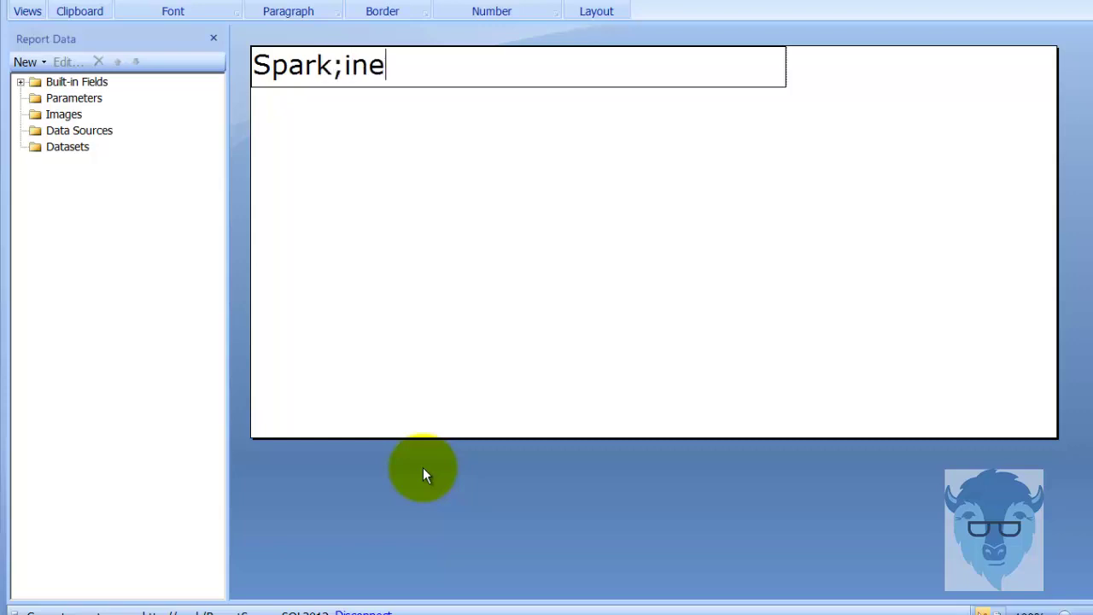
{"action": "key", "text": "BackSpace"}
{"action": "key", "text": "BackSpace"}
{"action": "key", "text": "BackSpace"}
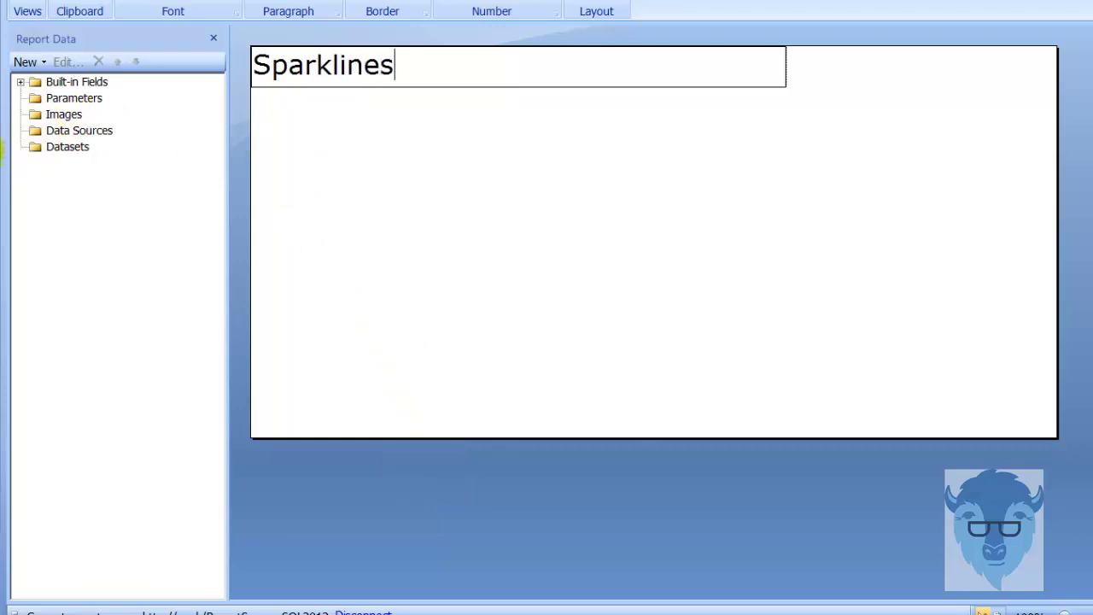
{"action": "left_click", "coordinate": [47, 135]}
{"action": "right_click", "coordinate": [45, 131]}
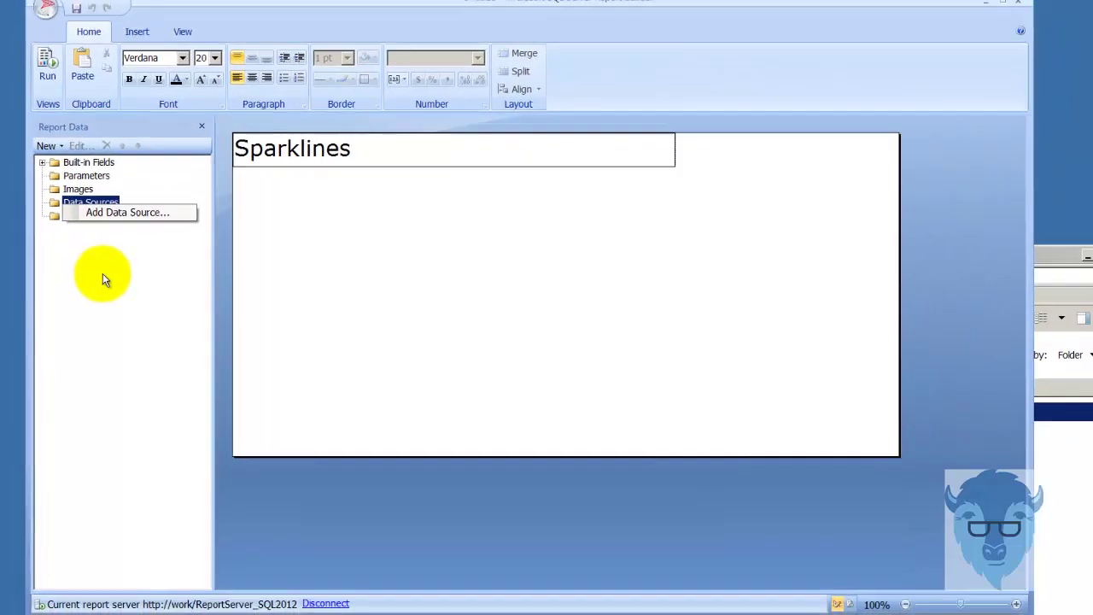
{"action": "left_click", "coordinate": [98, 241]}
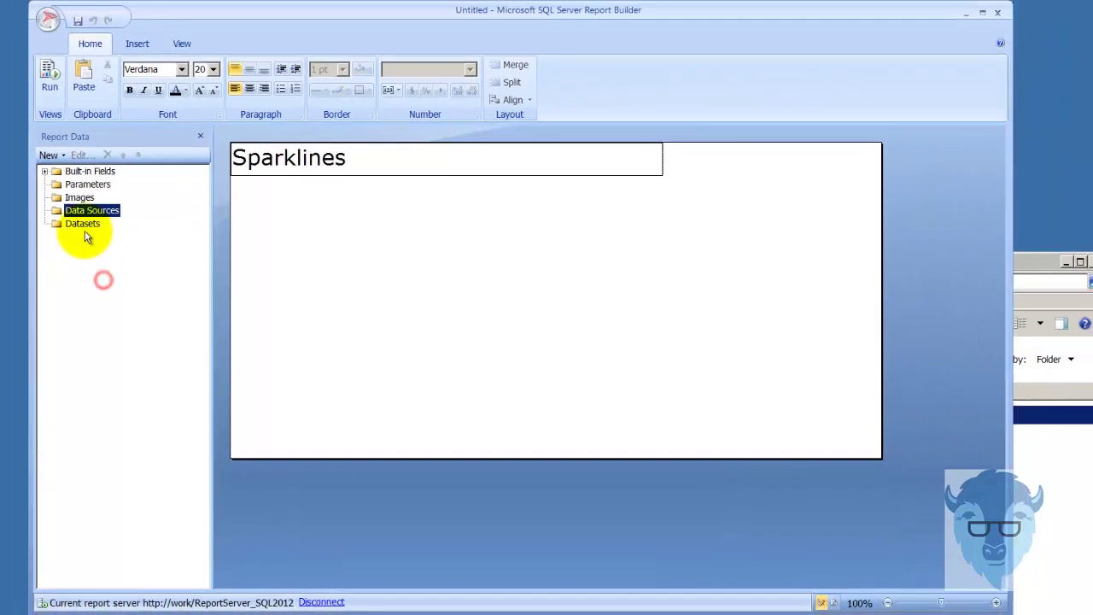
Add a report dataset that uses the shared dataset MathenoGroup2012OLAP_Sales_Filtered_Category_Year from the Shared Data Sets folder
{"action": "right_click", "coordinate": [80, 229]}
{"action": "left_click", "coordinate": [100, 236]}
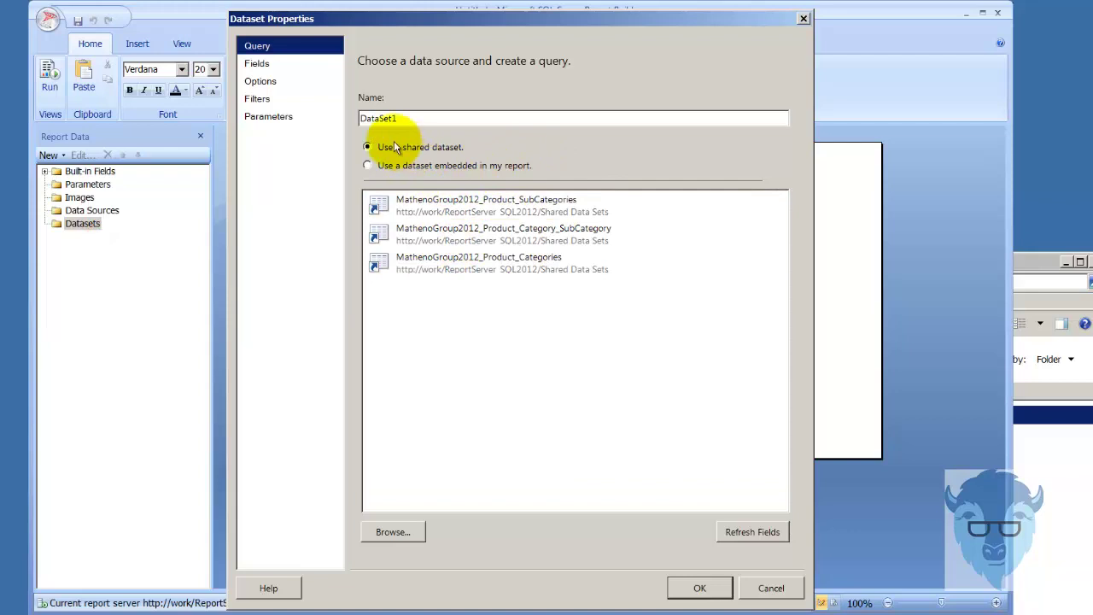
{"action": "left_click", "coordinate": [394, 532]}
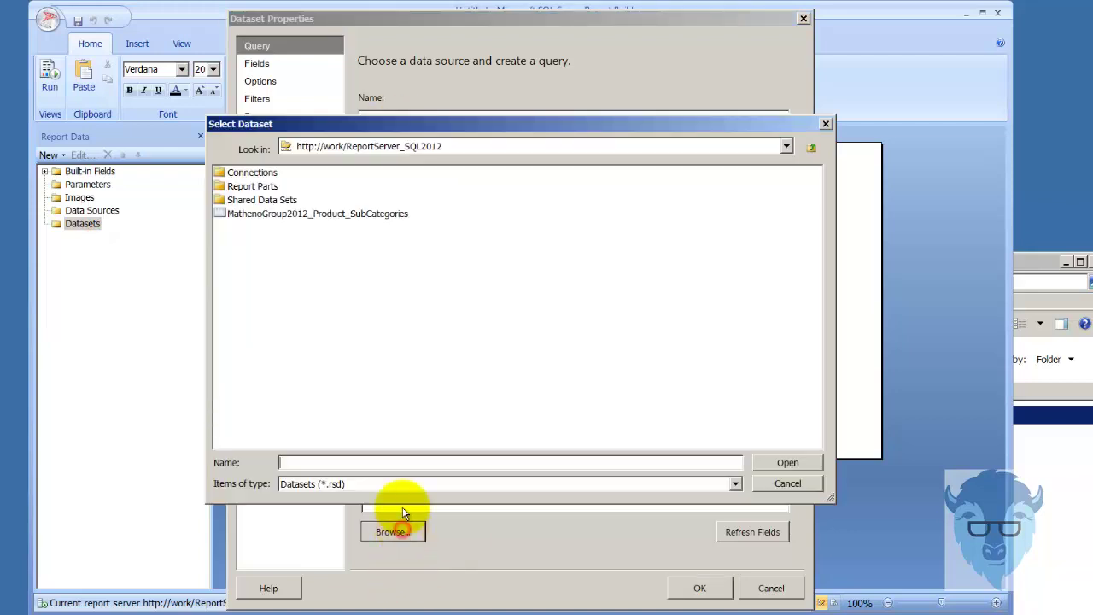
{"action": "double_click", "coordinate": [289, 201]}
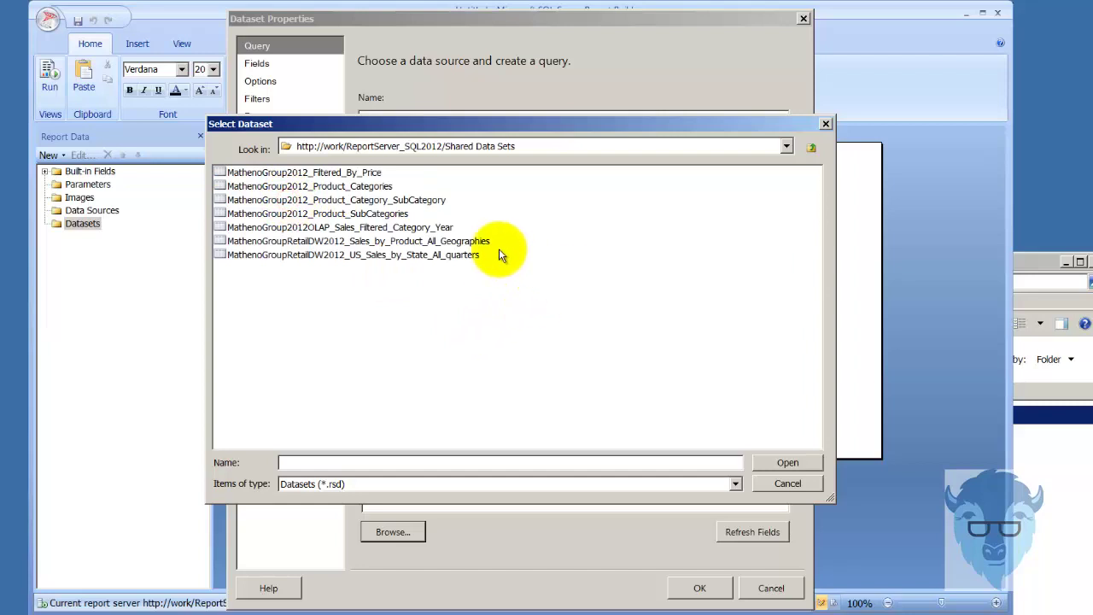
{"action": "double_click", "coordinate": [373, 227]}
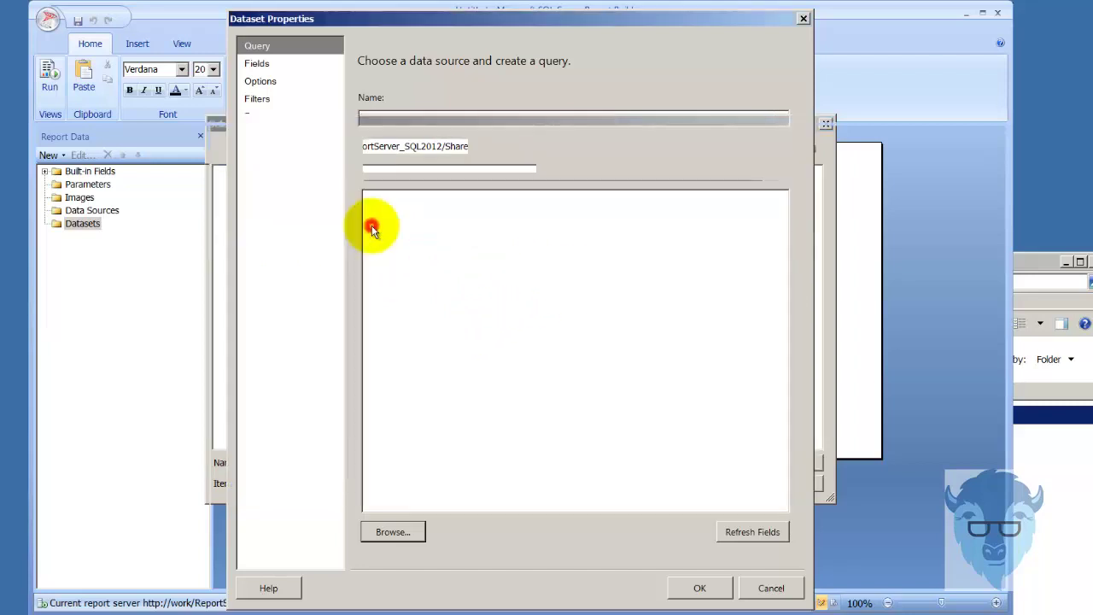
{"action": "left_click", "coordinate": [712, 588]}
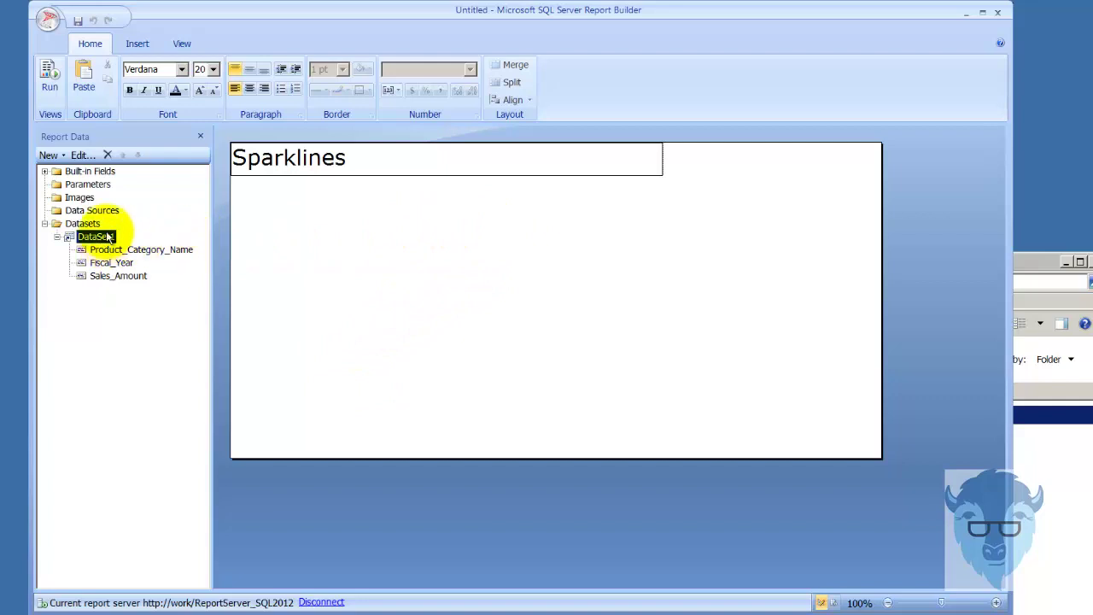
{"action": "left_click", "coordinate": [138, 44]}
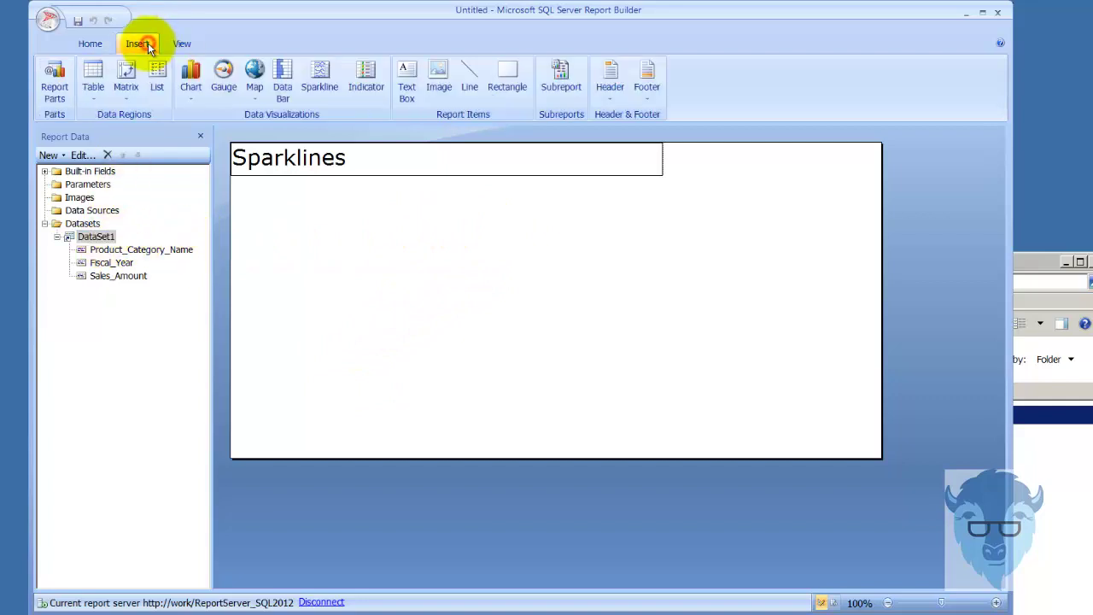
{"action": "left_click", "coordinate": [101, 89]}
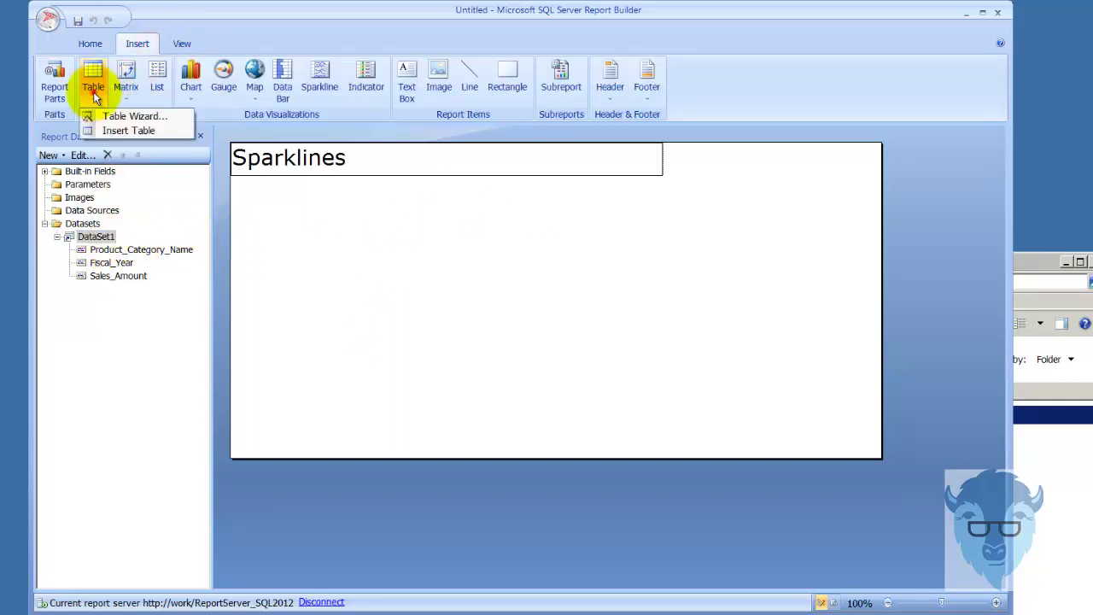
{"action": "left_click", "coordinate": [134, 119]}
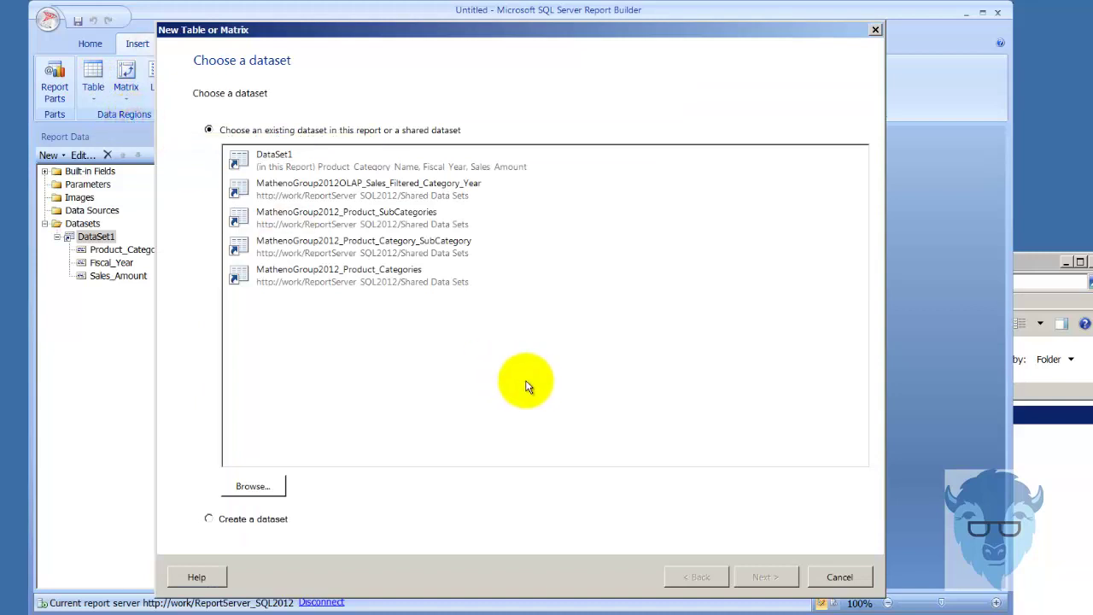
{"action": "left_click", "coordinate": [839, 576]}
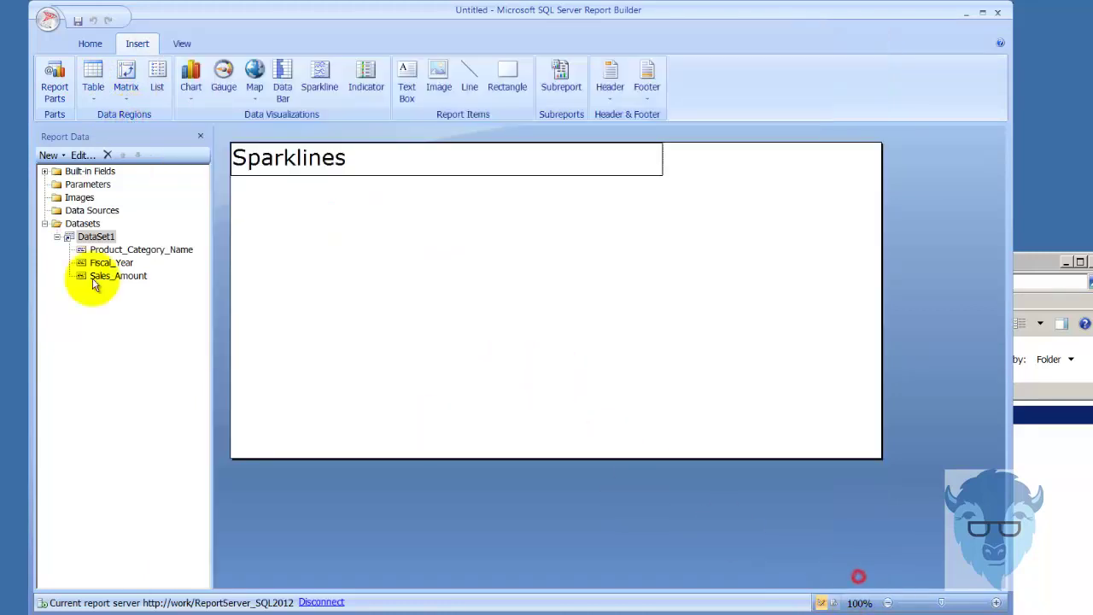
Rename the report's dataset to OLAP in its dataset properties
{"action": "right_click", "coordinate": [83, 240]}
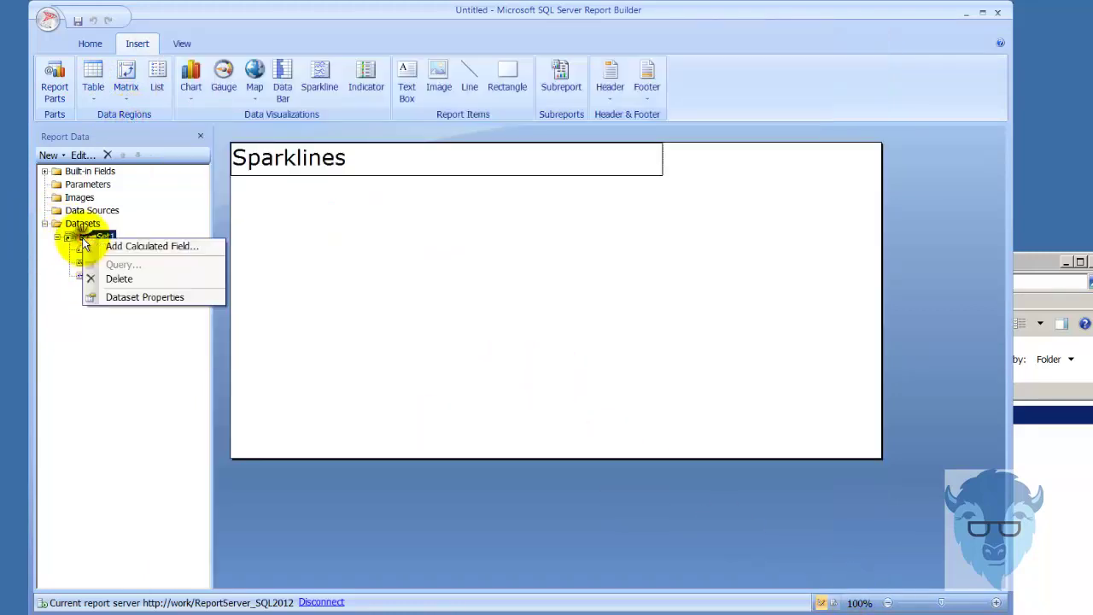
{"action": "left_click", "coordinate": [145, 297]}
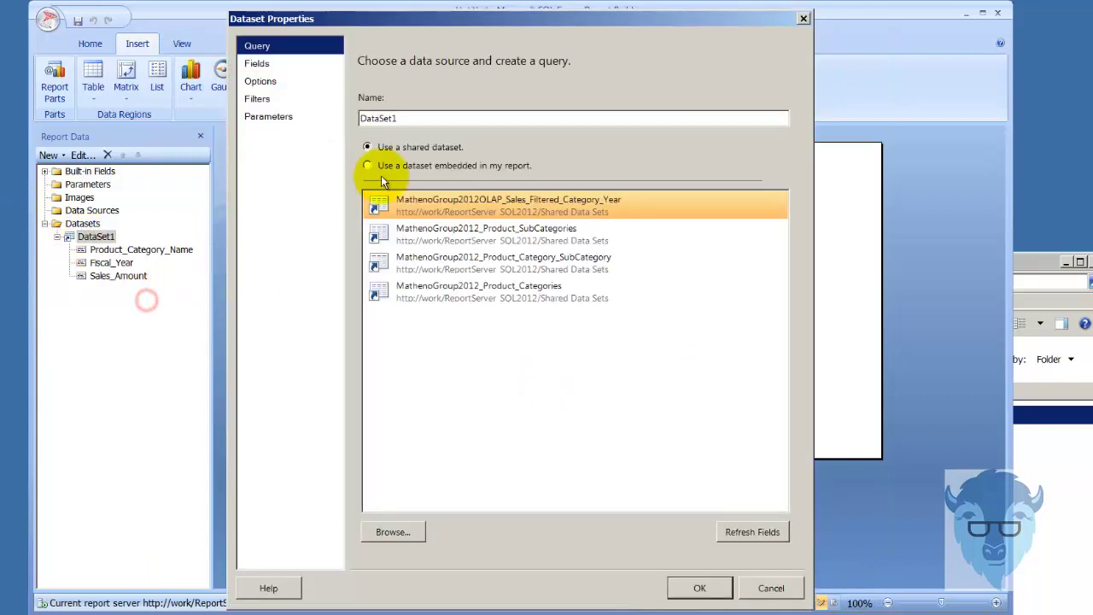
{"action": "double_click", "coordinate": [412, 119]}
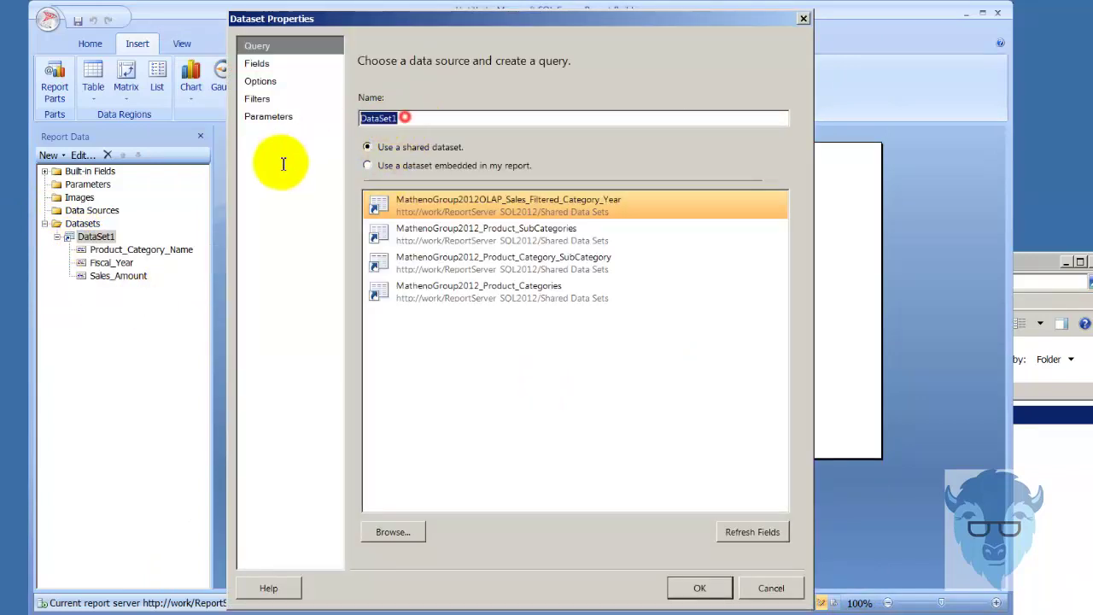
{"action": "type", "text": "OLAP"}
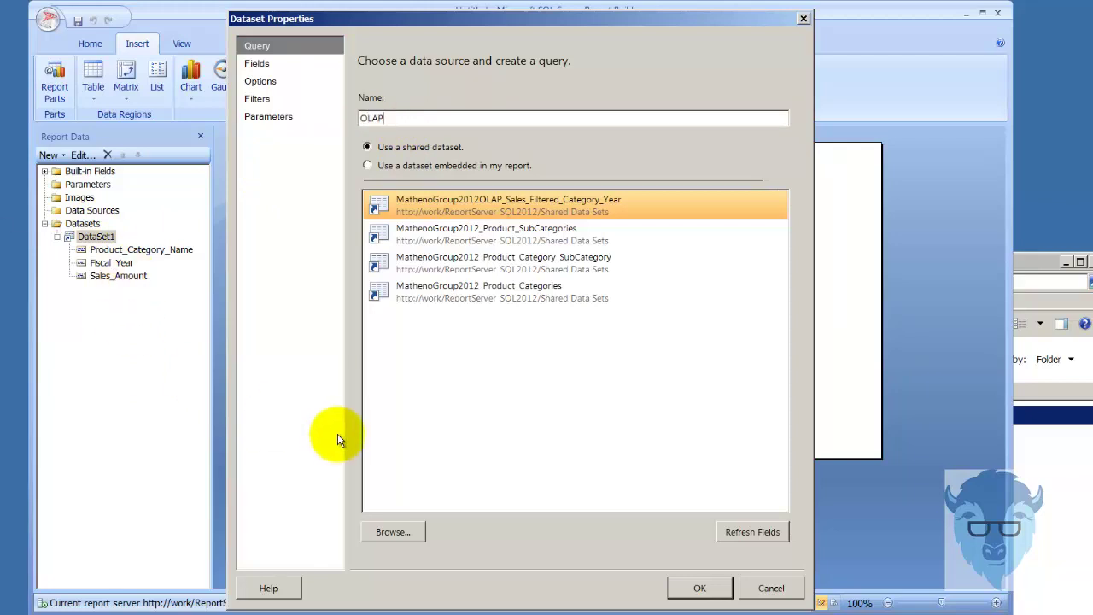
{"action": "left_click", "coordinate": [692, 583]}
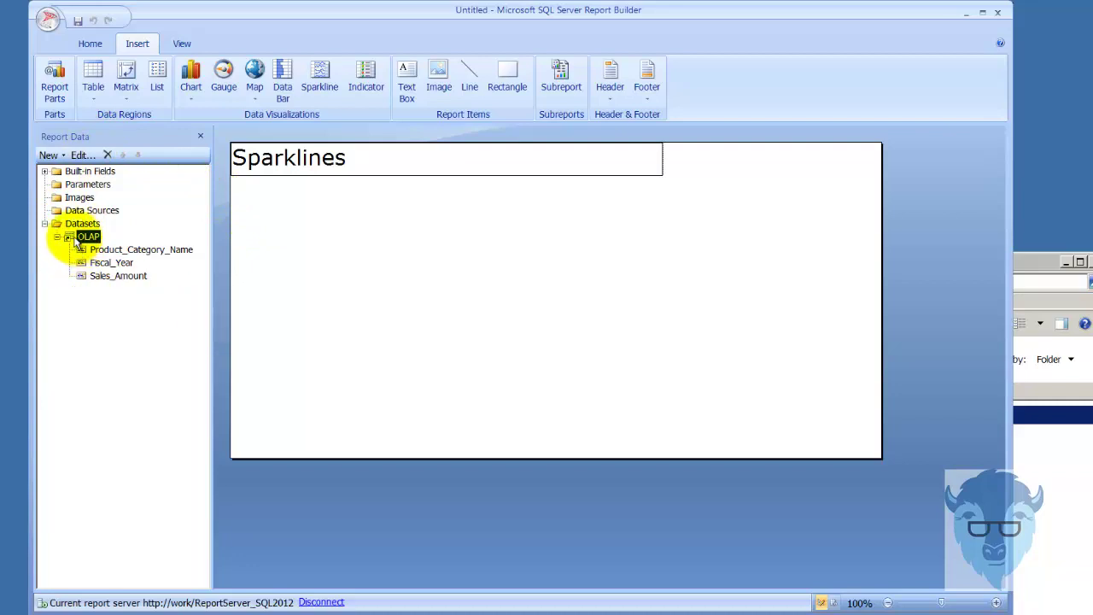
Start a wizard-built matrix on the OLAP dataset with Product_Category_Name as row group, Fiscal_Year as column group and summed Sales_Amount as values
{"action": "left_click", "coordinate": [92, 105]}
{"action": "left_click", "coordinate": [124, 113]}
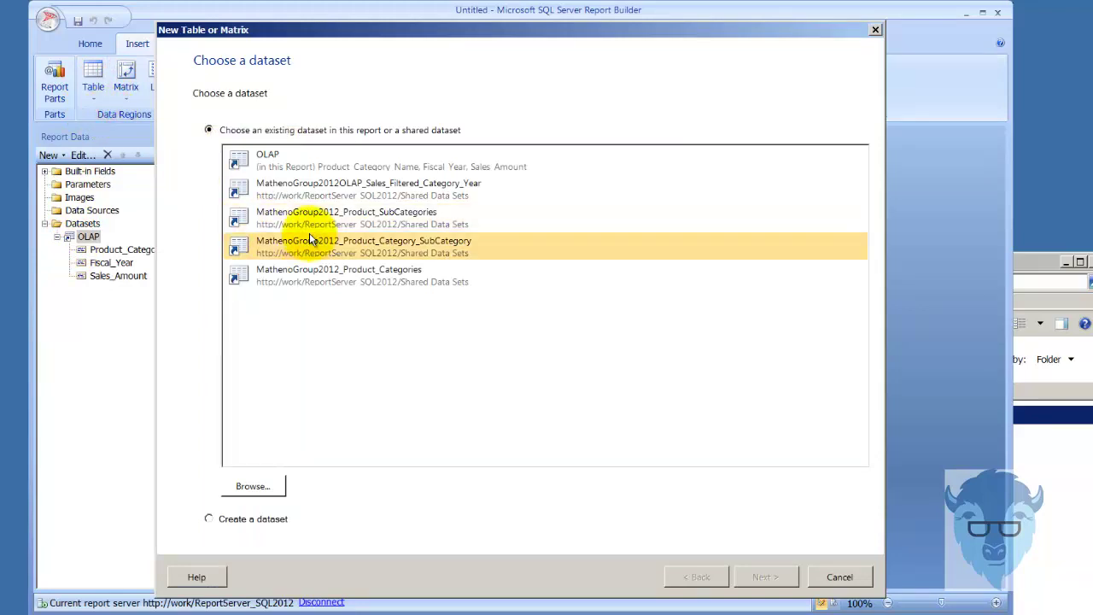
{"action": "double_click", "coordinate": [268, 160]}
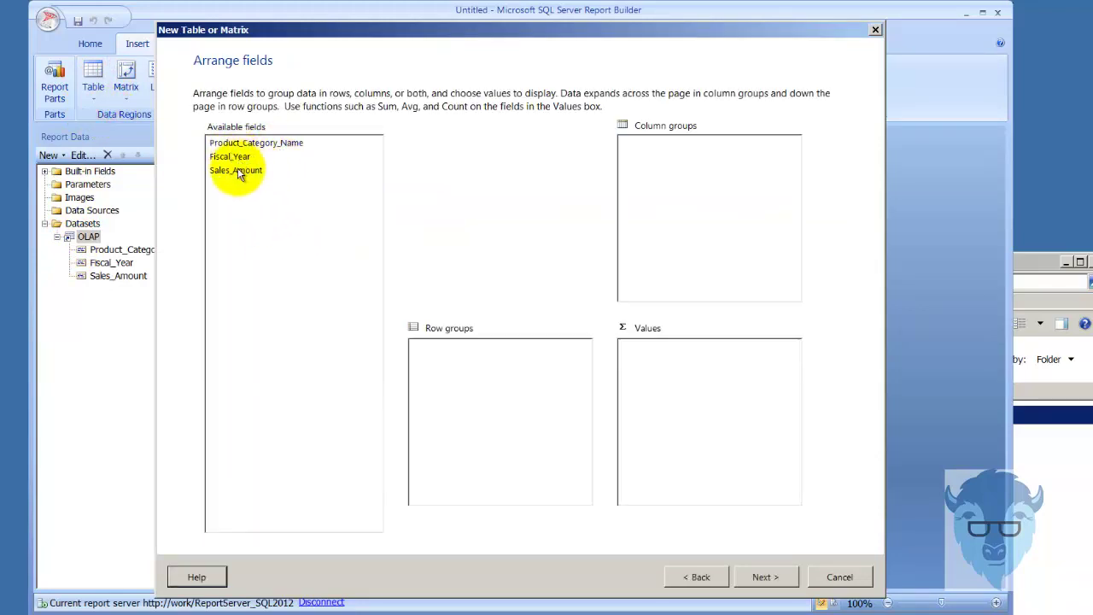
{"action": "left_click_drag", "start_coordinate": [244, 170], "coordinate": [667, 373]}
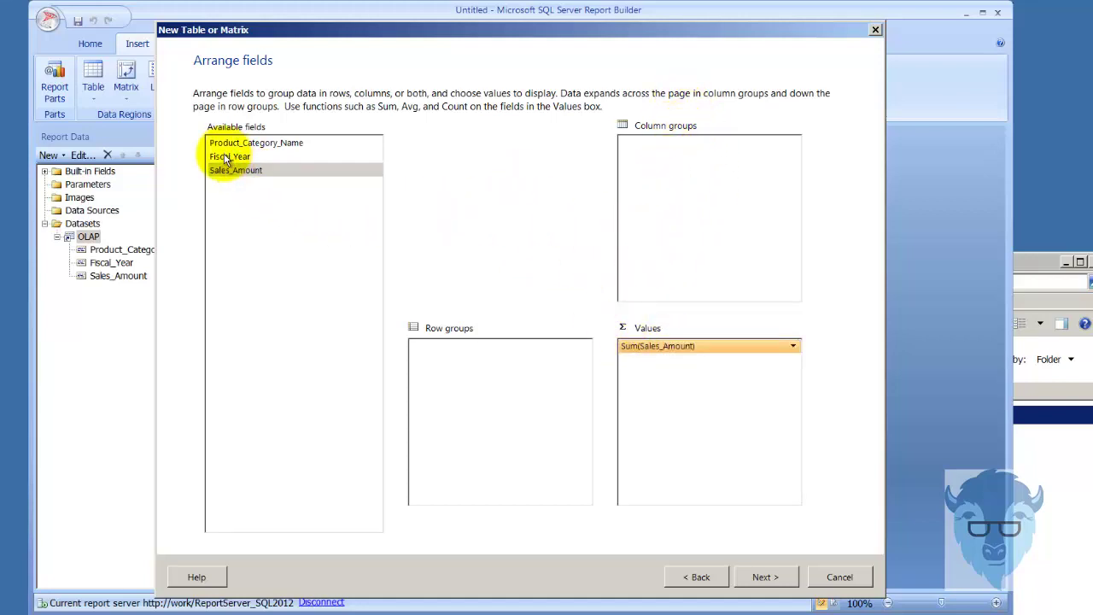
{"action": "left_click_drag", "start_coordinate": [226, 158], "coordinate": [664, 171]}
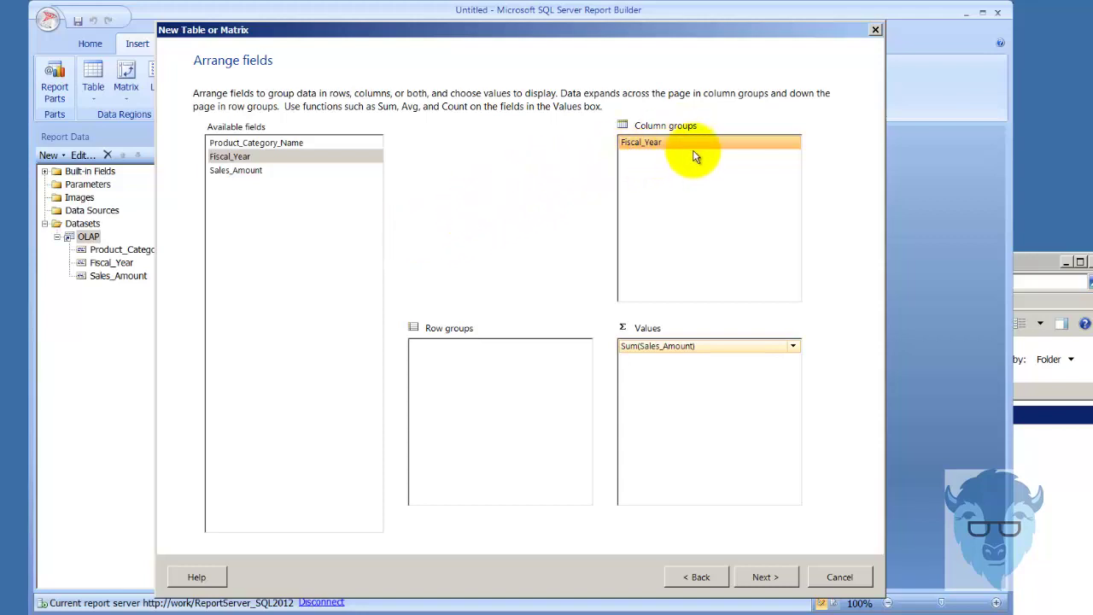
{"action": "left_click", "coordinate": [261, 145]}
{"action": "left_click_drag", "start_coordinate": [260, 146], "coordinate": [465, 412]}
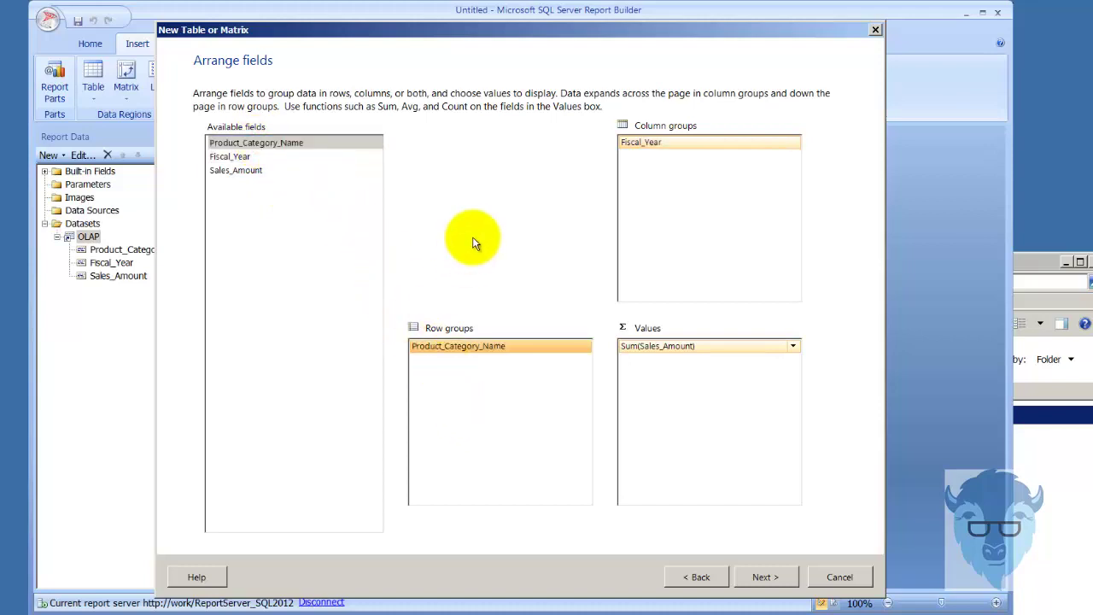
Keep the subtotals and grand totals, apply the Forest style and finish creating the matrix
{"action": "left_click", "coordinate": [761, 577]}
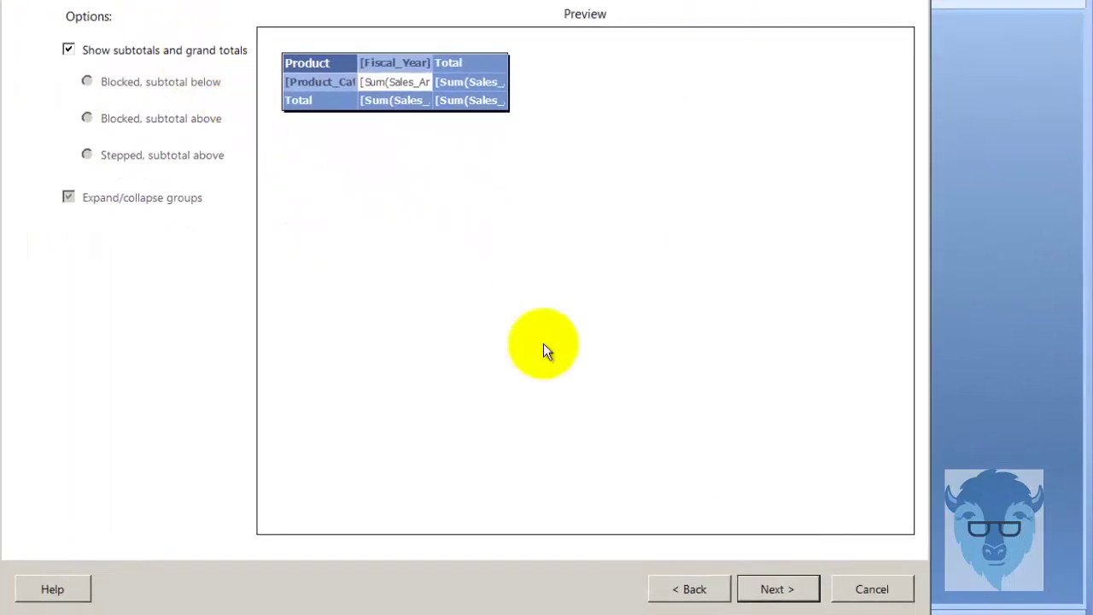
{"action": "left_click", "coordinate": [773, 590]}
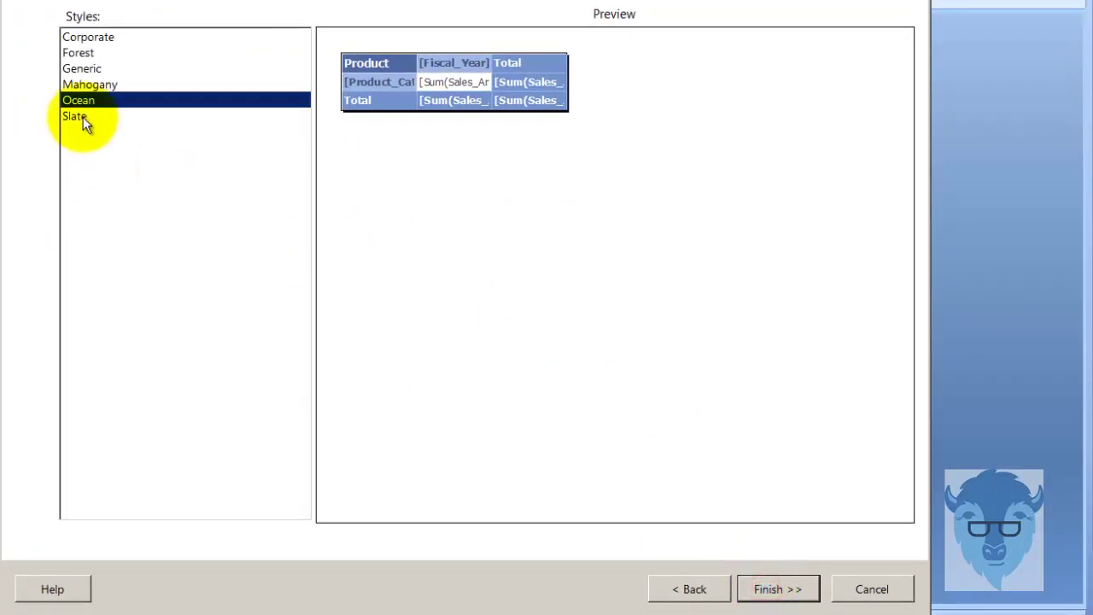
{"action": "left_click", "coordinate": [94, 53]}
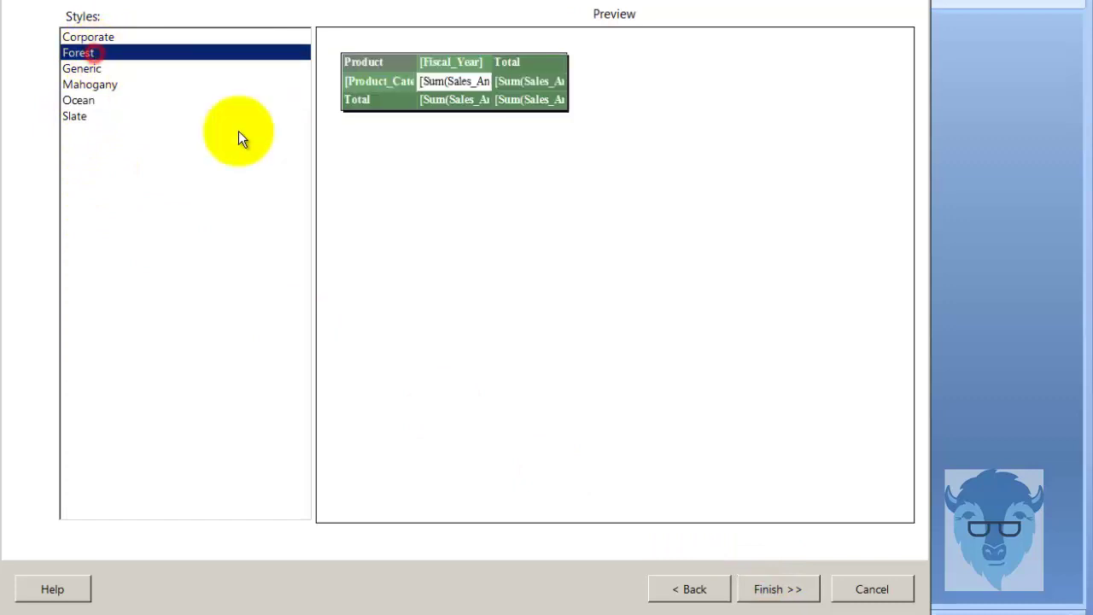
{"action": "left_click", "coordinate": [778, 589]}
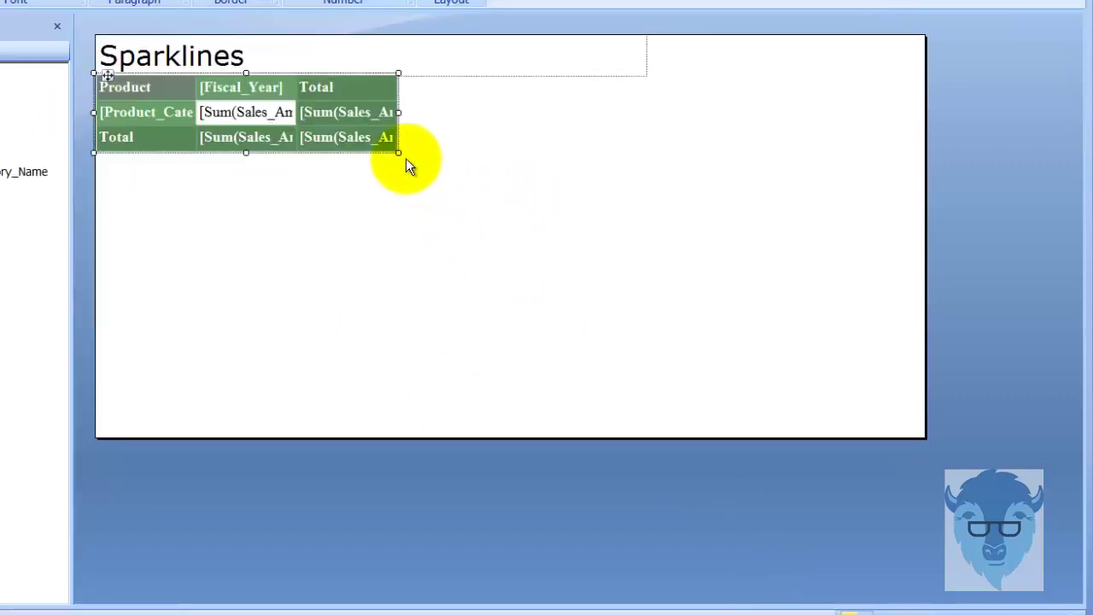
Enlarge the matrix across most of the report body, then run the report to check it and return to design view
{"action": "left_click_drag", "start_coordinate": [399, 152], "coordinate": [786, 308]}
{"action": "left_click", "coordinate": [831, 417]}
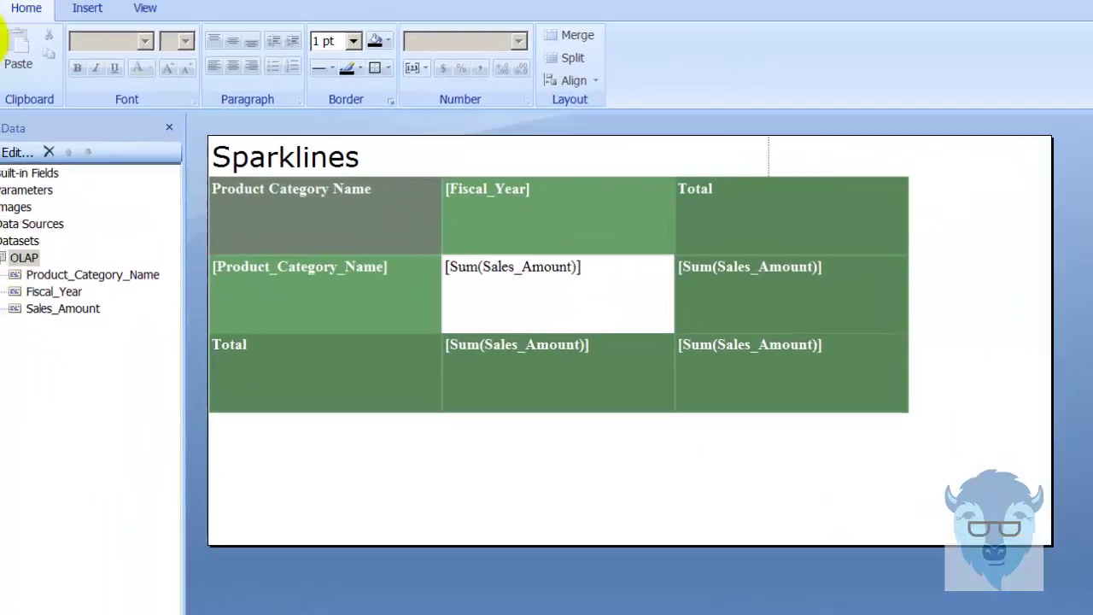
{"action": "left_click", "coordinate": [31, 98]}
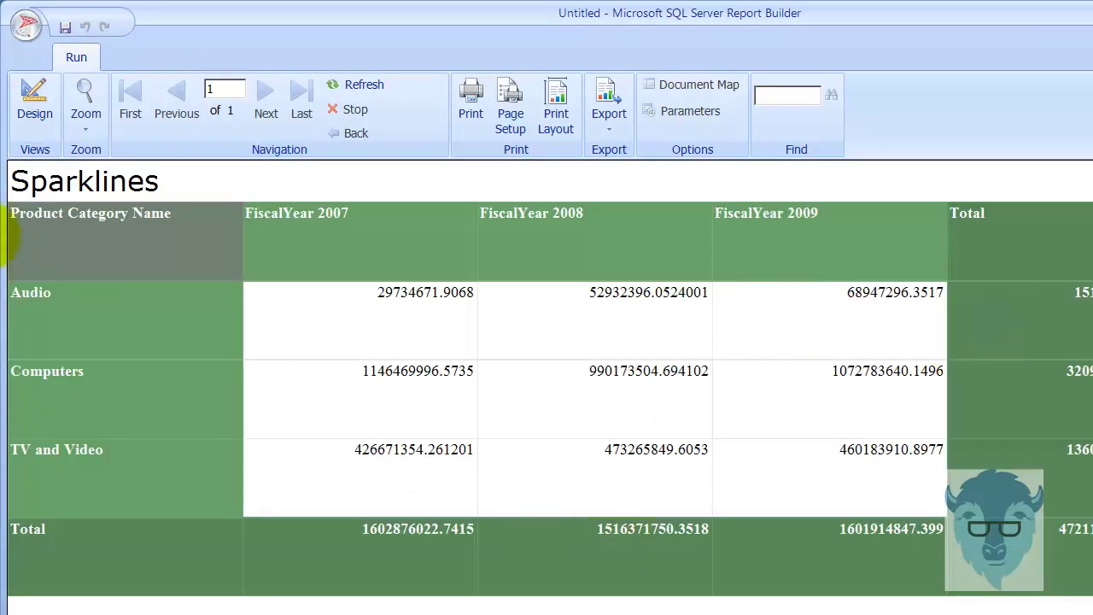
{"action": "left_click", "coordinate": [24, 103]}
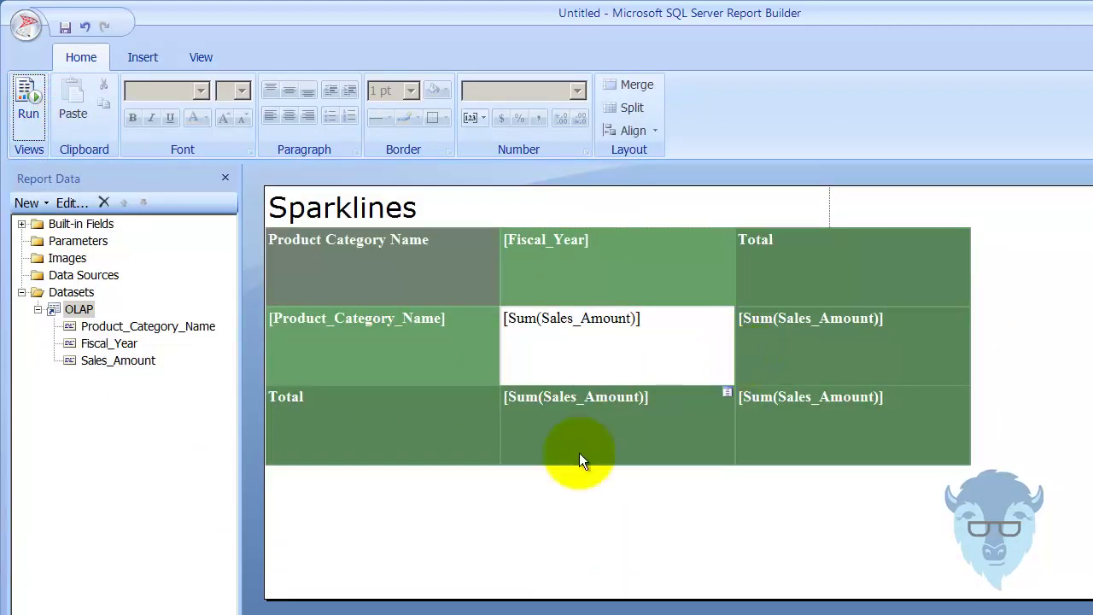
Insert an empty matrix column between the Fiscal_Year column and the Total column
{"action": "left_click", "coordinate": [783, 355]}
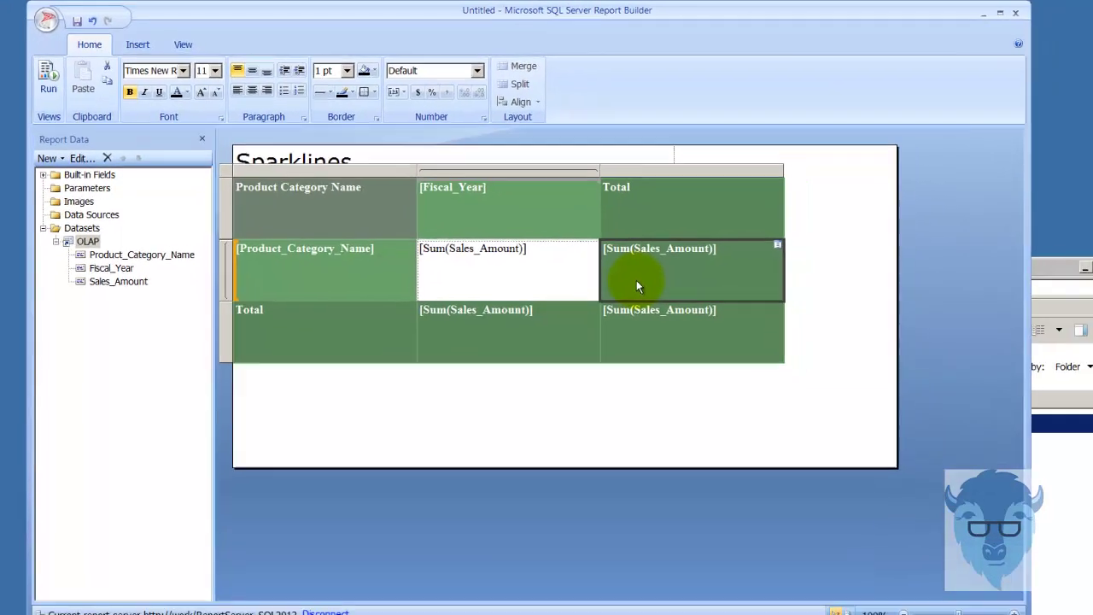
{"action": "right_click", "coordinate": [783, 358]}
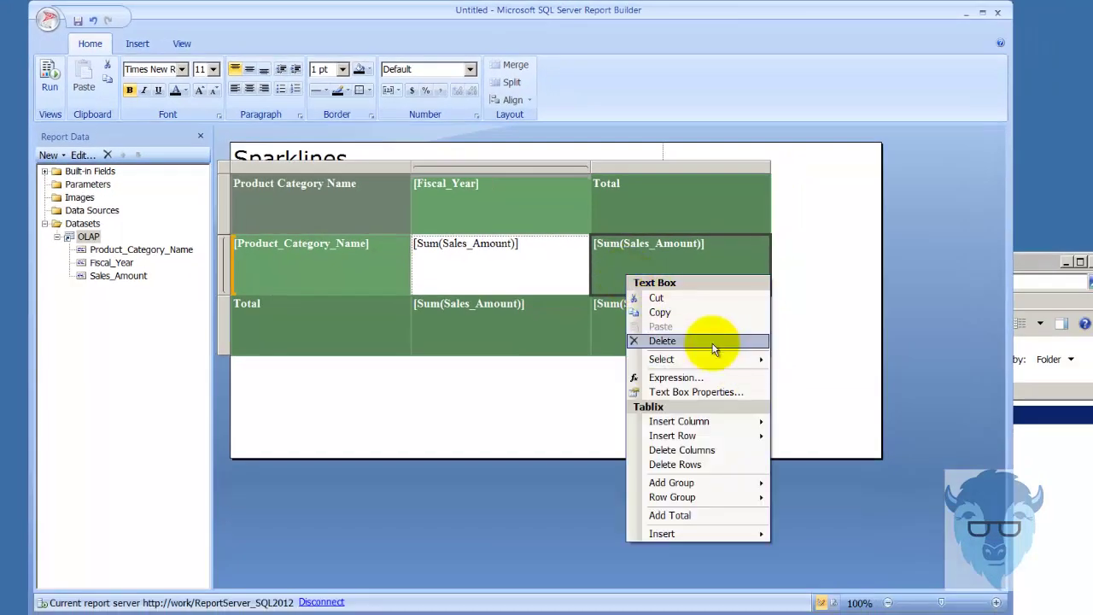
{"action": "mouse_move", "coordinate": [727, 423]}
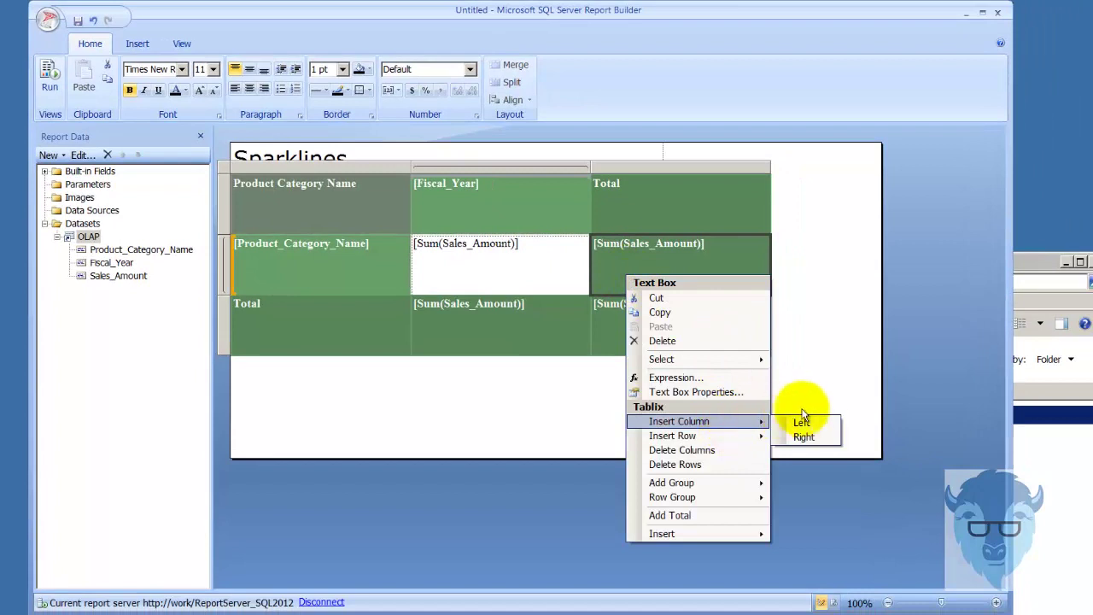
{"action": "left_click", "coordinate": [815, 434]}
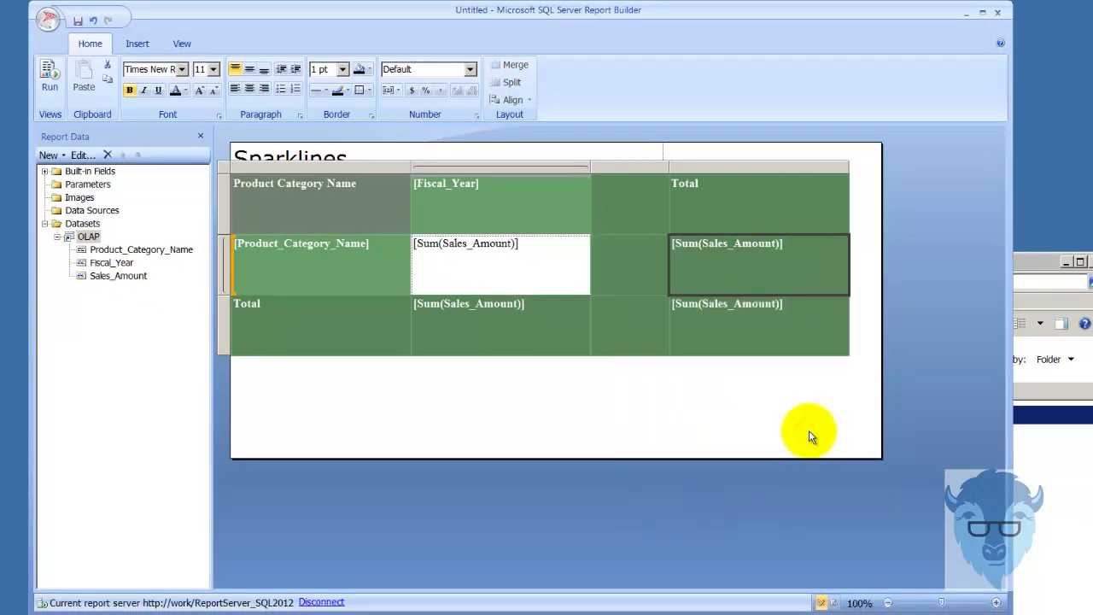
Insert a line sparkline with markers into the new column's cell in the product category row
{"action": "left_click", "coordinate": [611, 255]}
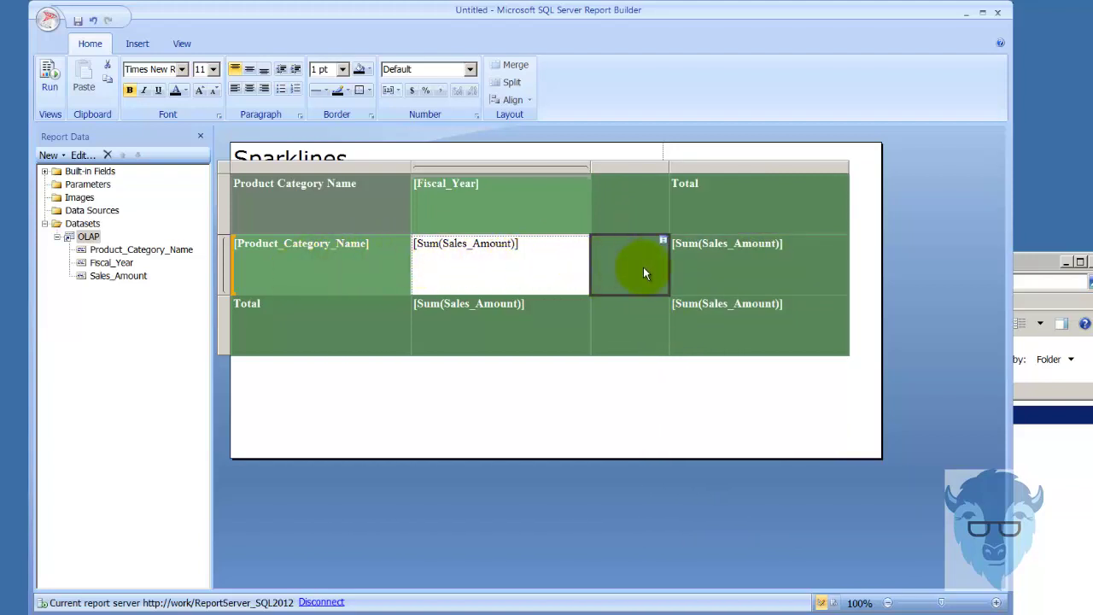
{"action": "right_click", "coordinate": [611, 258]}
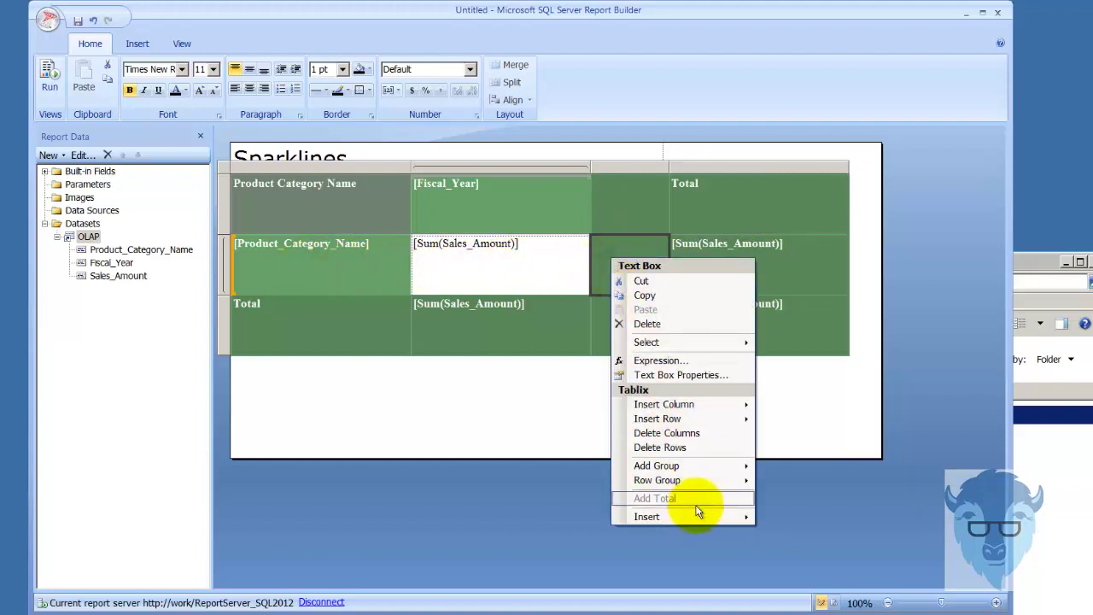
{"action": "mouse_move", "coordinate": [706, 515]}
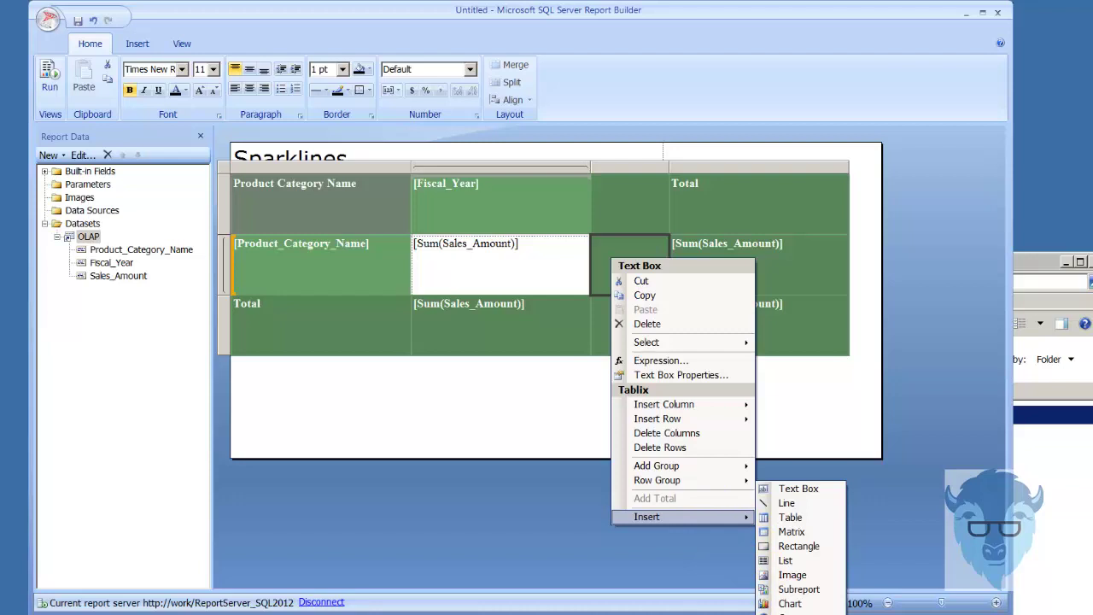
{"action": "left_click", "coordinate": [798, 613]}
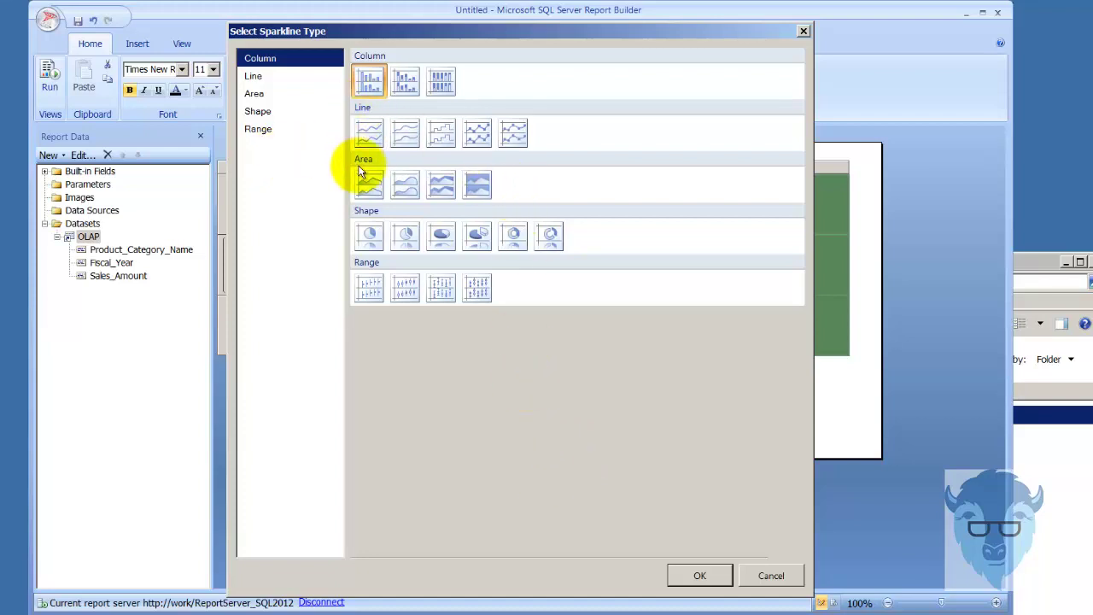
{"action": "left_click", "coordinate": [476, 134]}
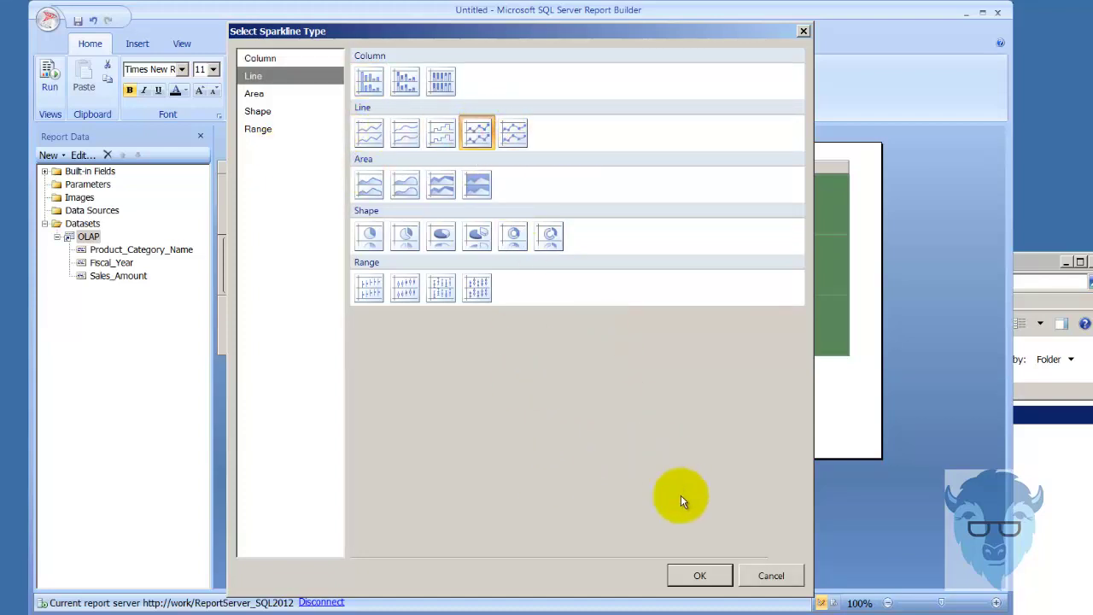
{"action": "left_click", "coordinate": [699, 575]}
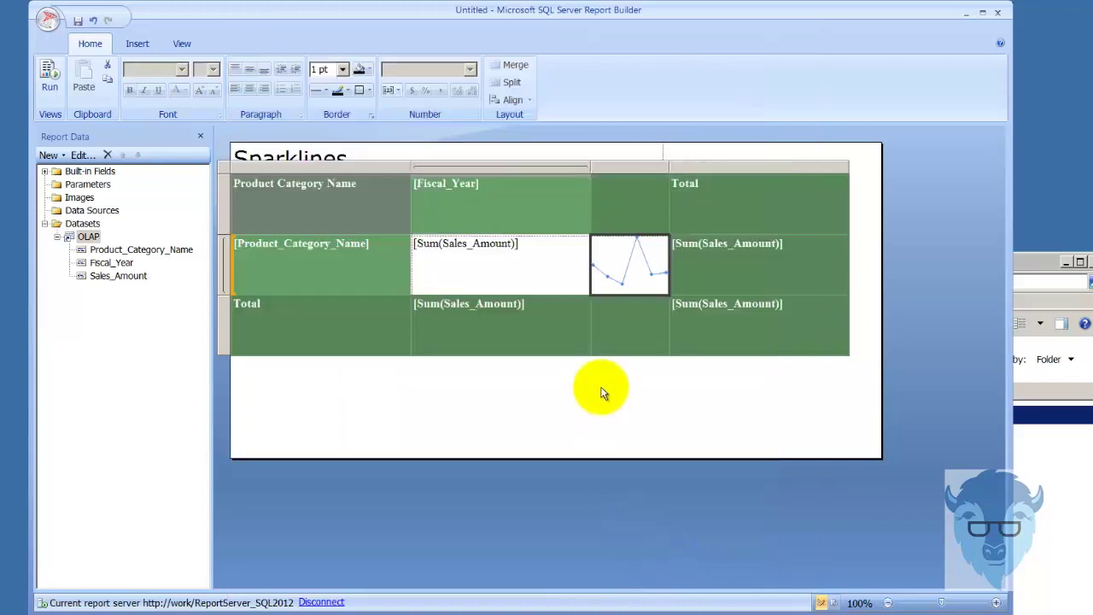
Set the sparkline to Sales_Amount values, Fiscal_Year category group and Product_Category_Name series group, and check it in a report run
{"action": "left_click", "coordinate": [638, 290]}
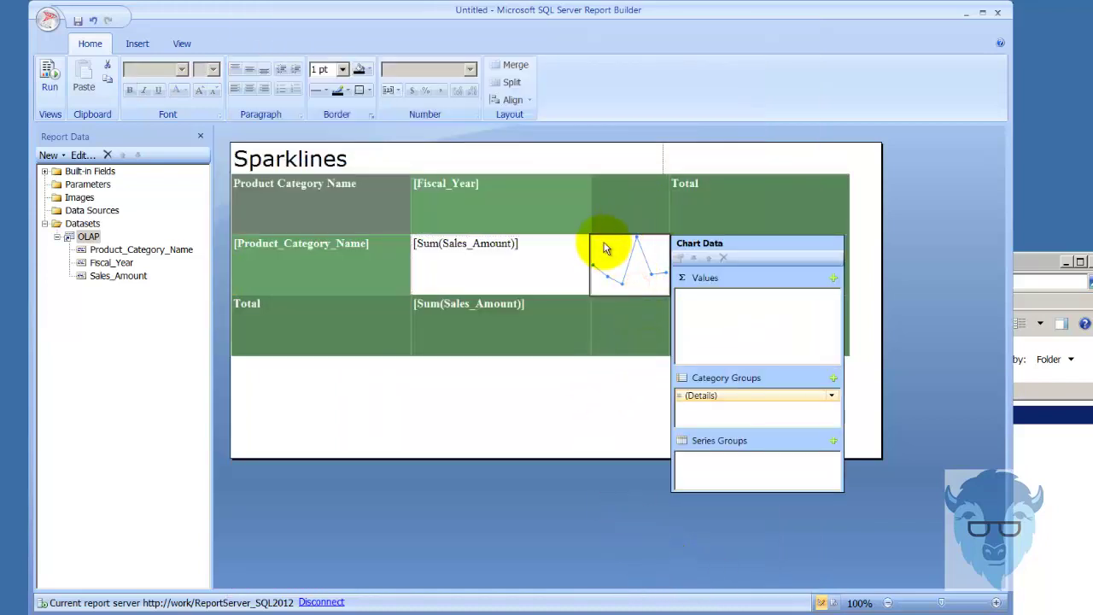
{"action": "left_click", "coordinate": [832, 279]}
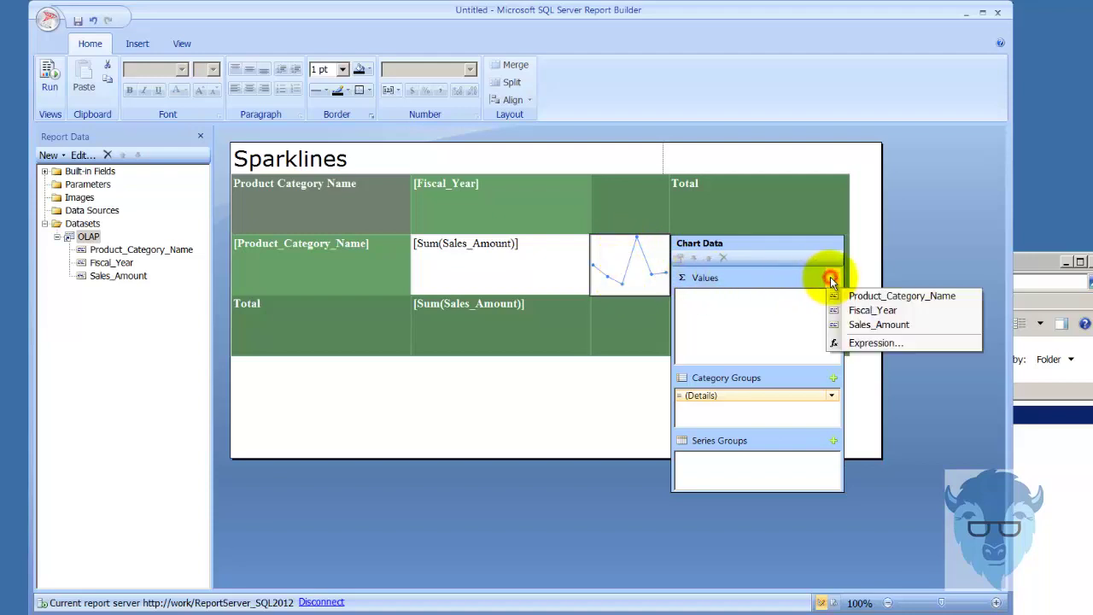
{"action": "left_click", "coordinate": [884, 325]}
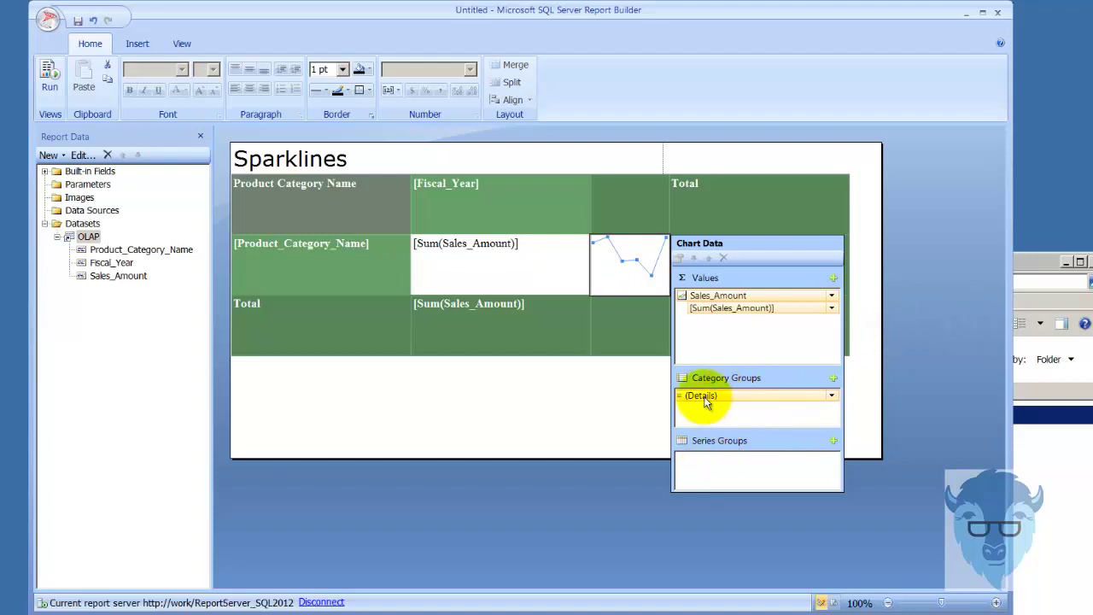
{"action": "left_click", "coordinate": [833, 379]}
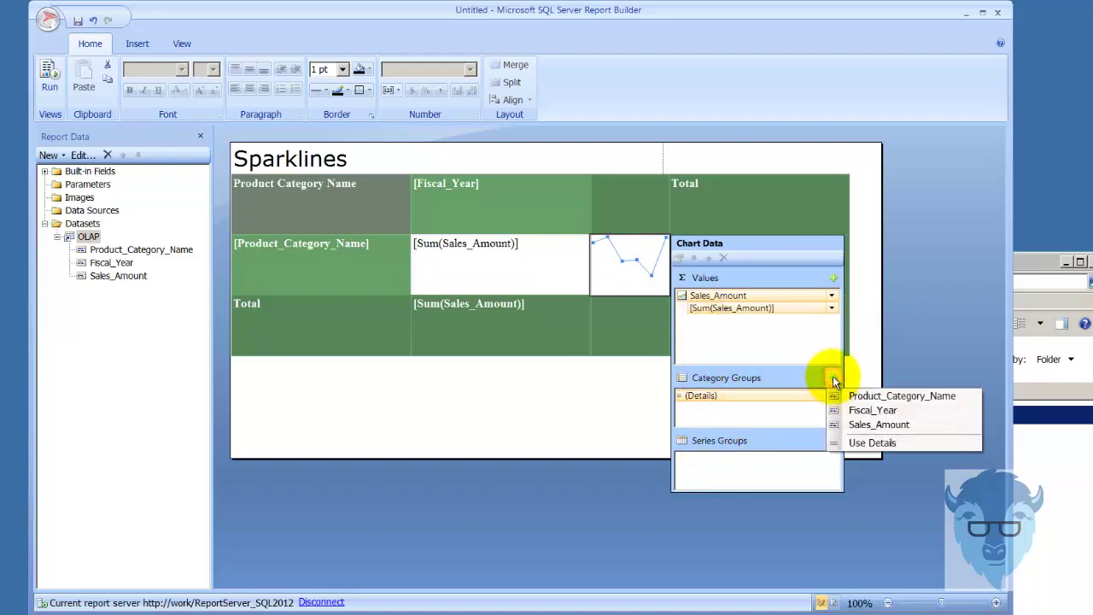
{"action": "left_click", "coordinate": [875, 412]}
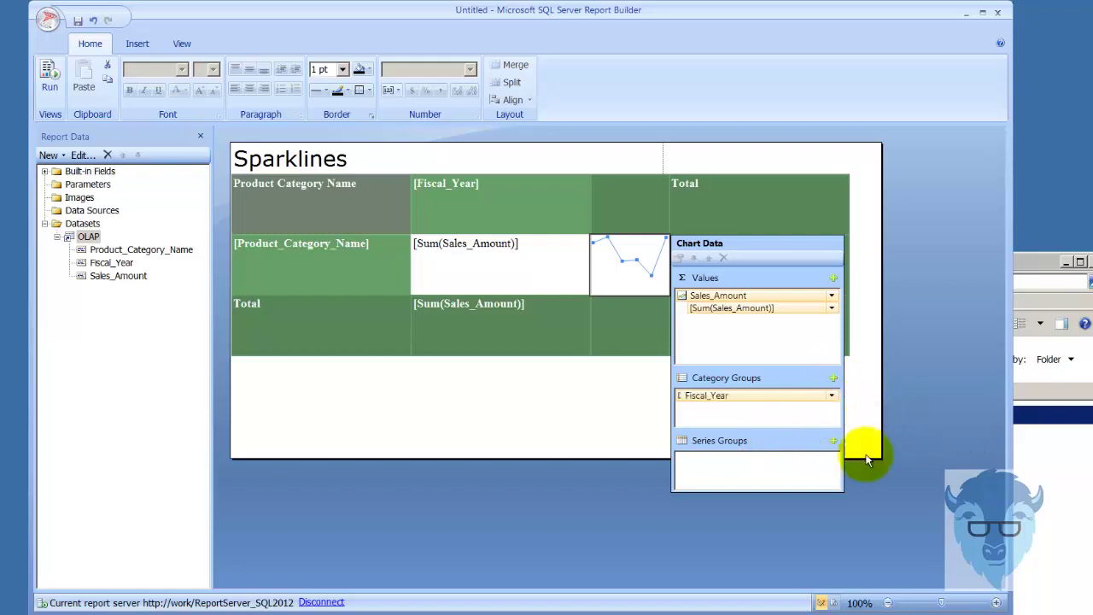
{"action": "left_click", "coordinate": [835, 441]}
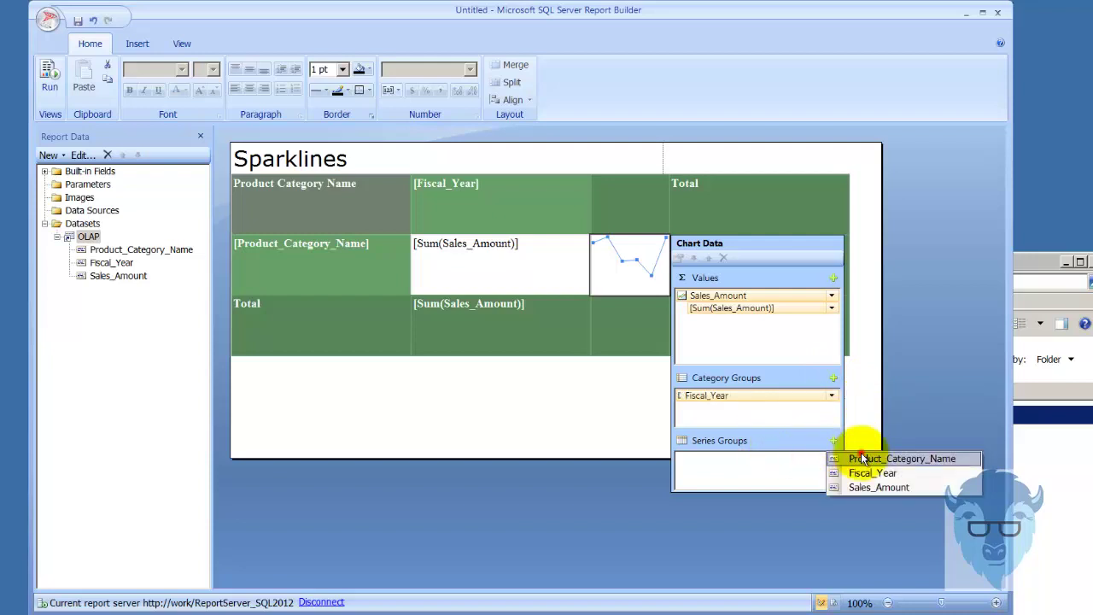
{"action": "left_click", "coordinate": [858, 455]}
{"action": "left_click", "coordinate": [557, 427]}
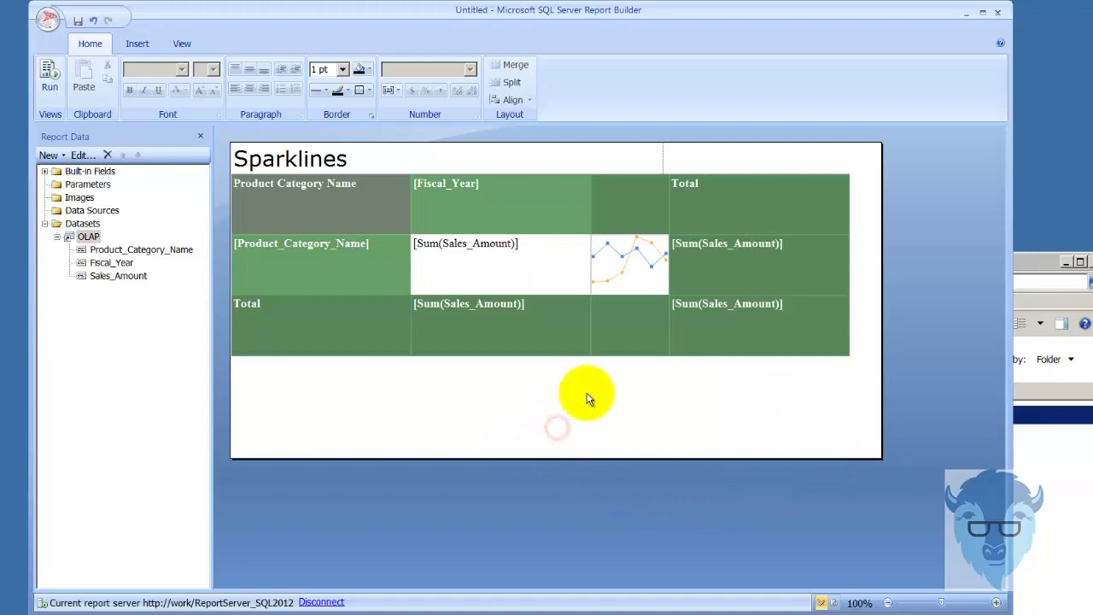
{"action": "left_click", "coordinate": [48, 73]}
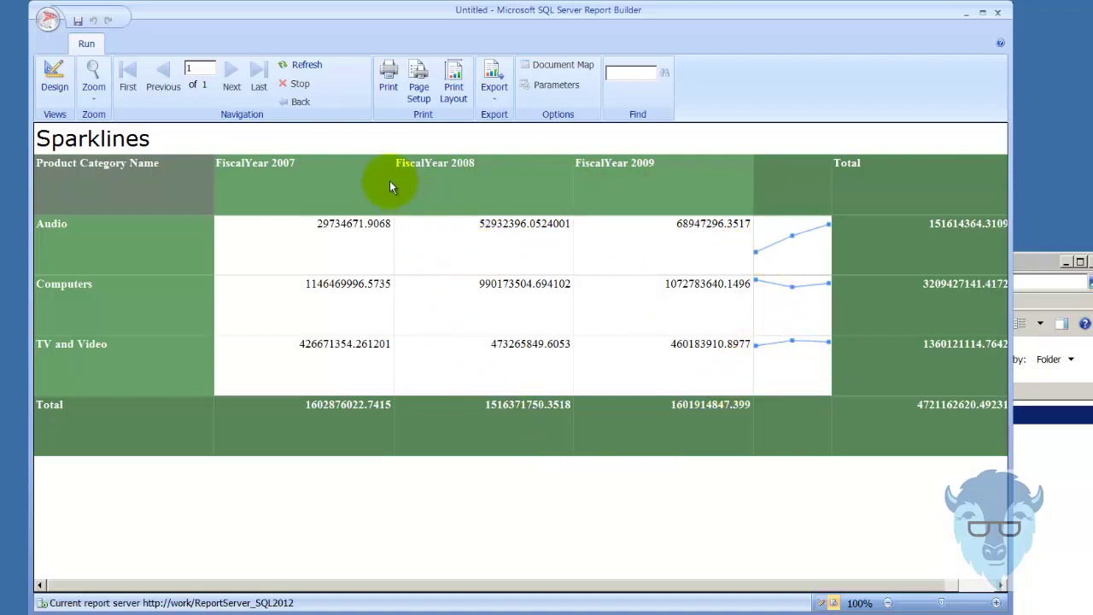
{"action": "left_click", "coordinate": [53, 77]}
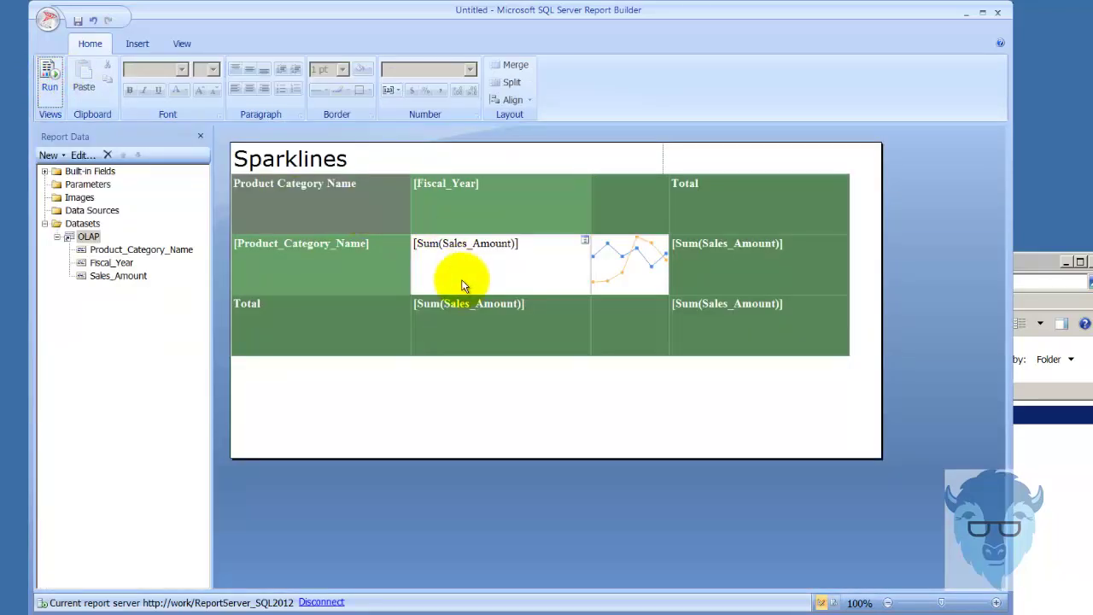
Format the Sales_Amount cell under Fiscal_Year as currency with 0 decimal places and a 1000 separator, and check it in a report run
{"action": "left_click", "coordinate": [452, 271]}
{"action": "right_click", "coordinate": [453, 270]}
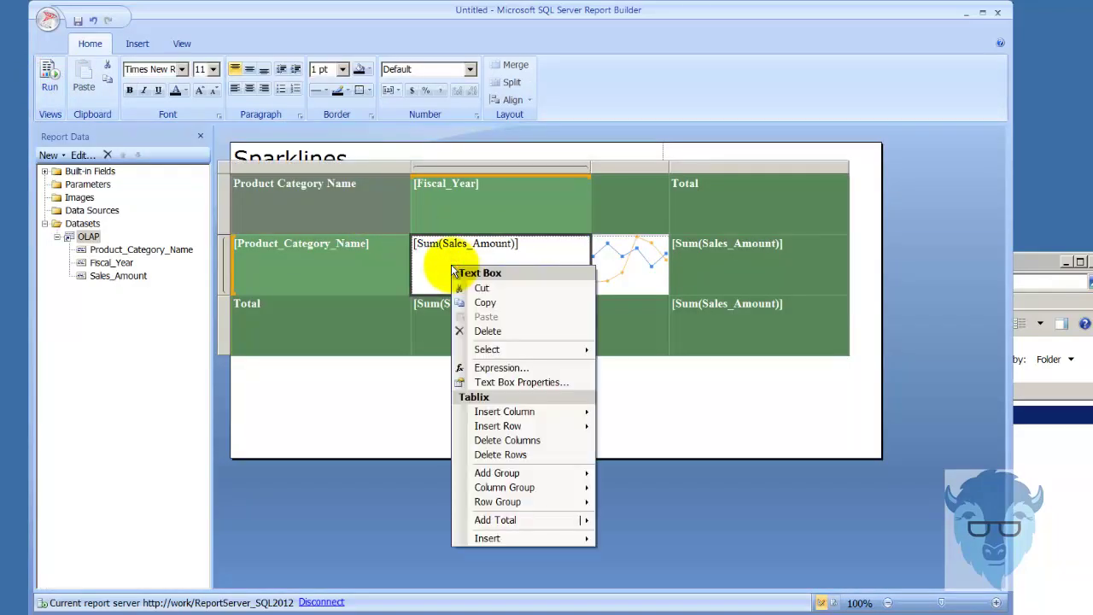
{"action": "left_click", "coordinate": [543, 383]}
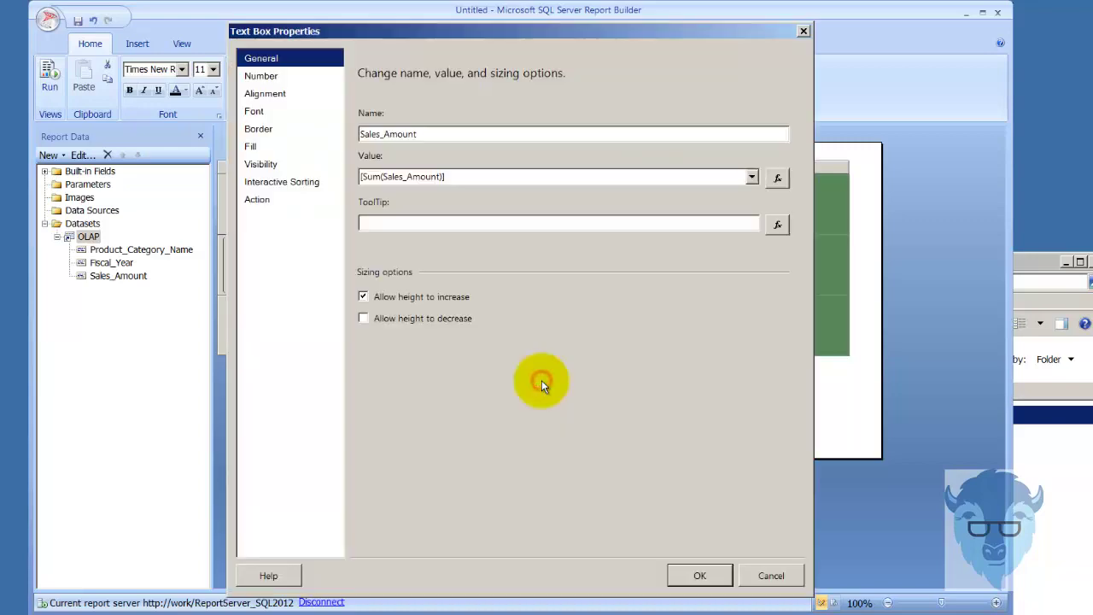
{"action": "left_click", "coordinate": [278, 76]}
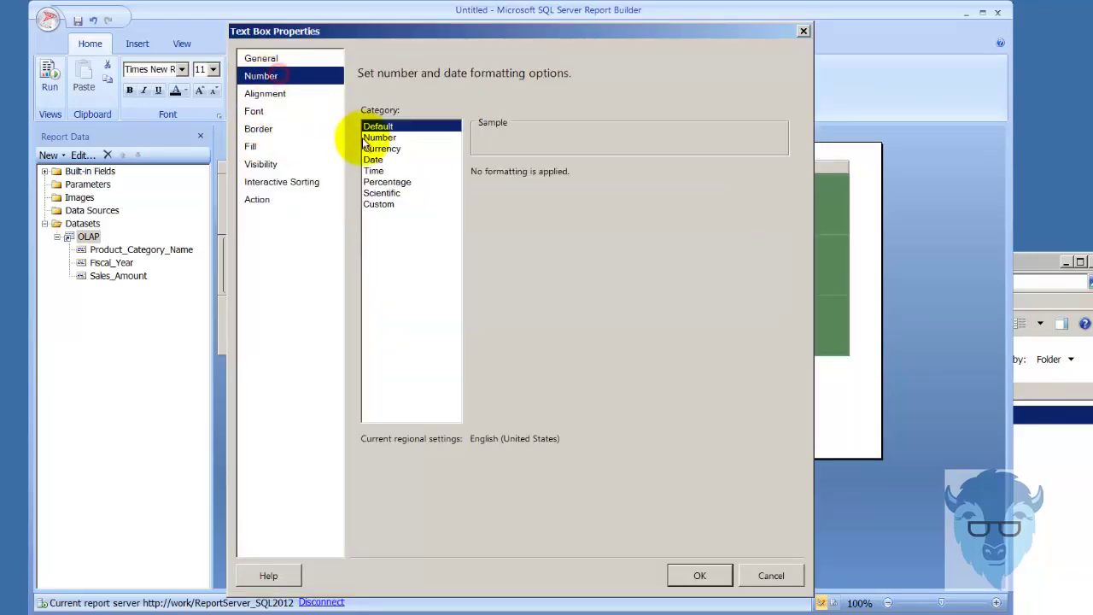
{"action": "left_click", "coordinate": [384, 148]}
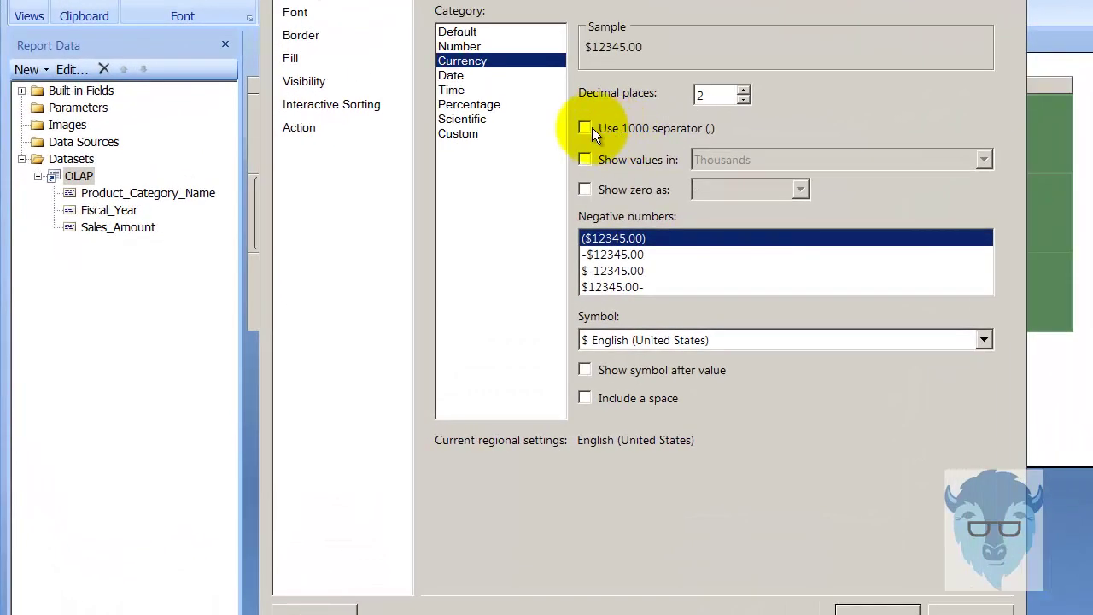
{"action": "left_click", "coordinate": [584, 132]}
{"action": "left_click", "coordinate": [742, 100]}
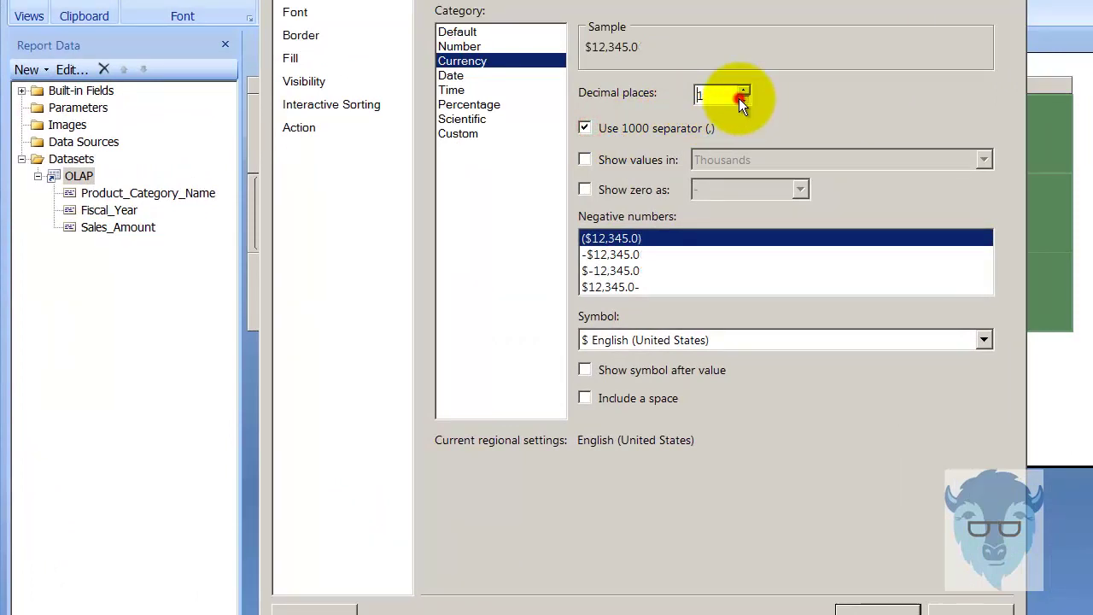
{"action": "left_click", "coordinate": [742, 100]}
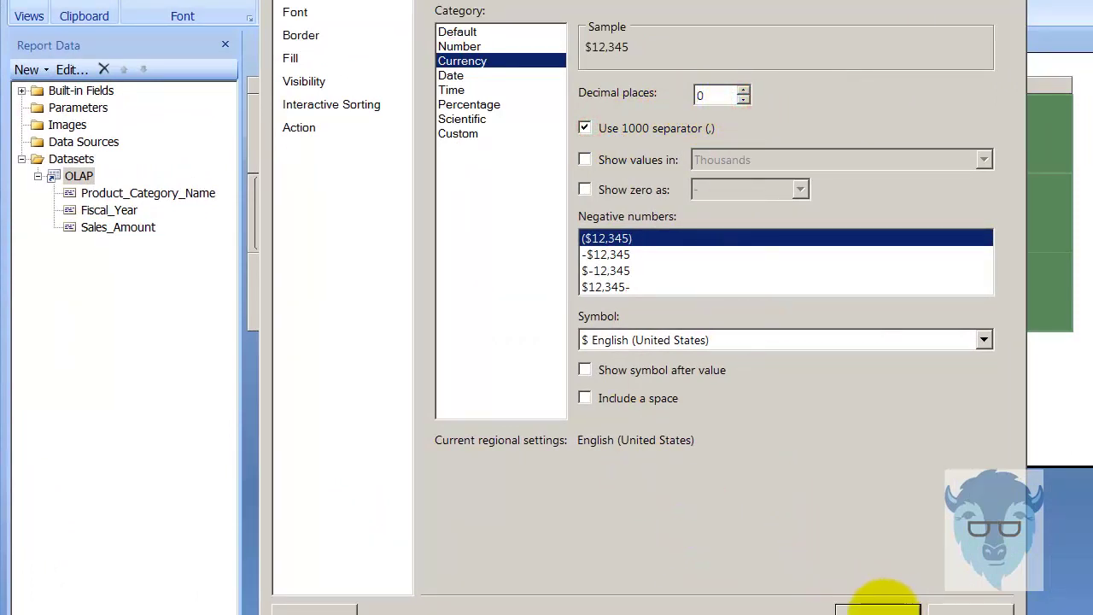
{"action": "left_click", "coordinate": [880, 609]}
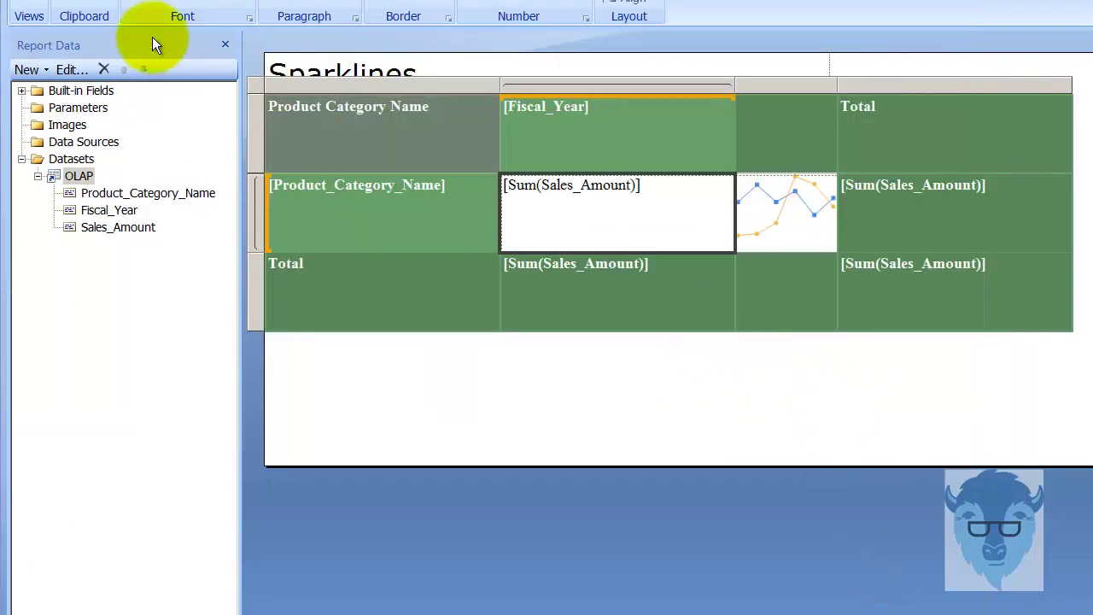
{"action": "left_click", "coordinate": [25, 7]}
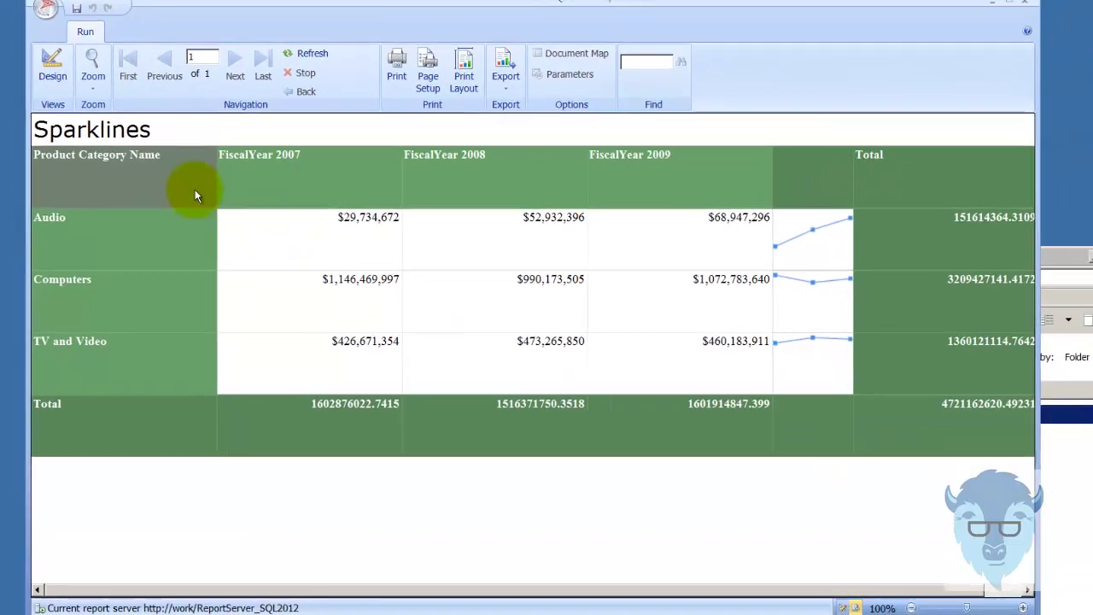
{"action": "left_click", "coordinate": [57, 77]}
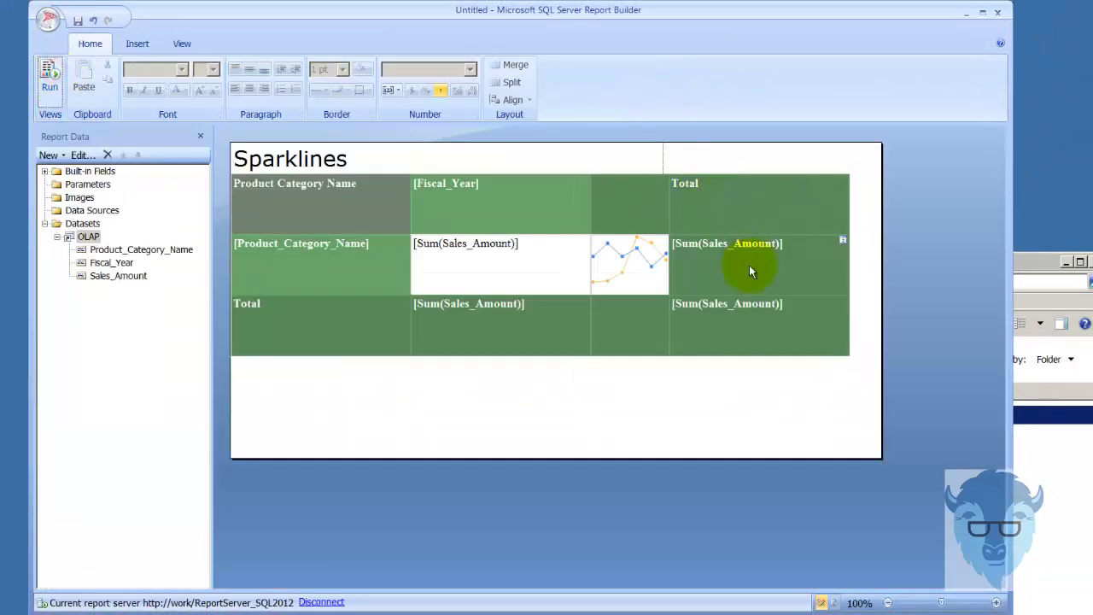
Format the Total column's Sales_Amount cell in the product category row as currency with 0 decimals, 1000 separator and values in thousands
{"action": "left_click", "coordinate": [746, 268]}
{"action": "right_click", "coordinate": [747, 270]}
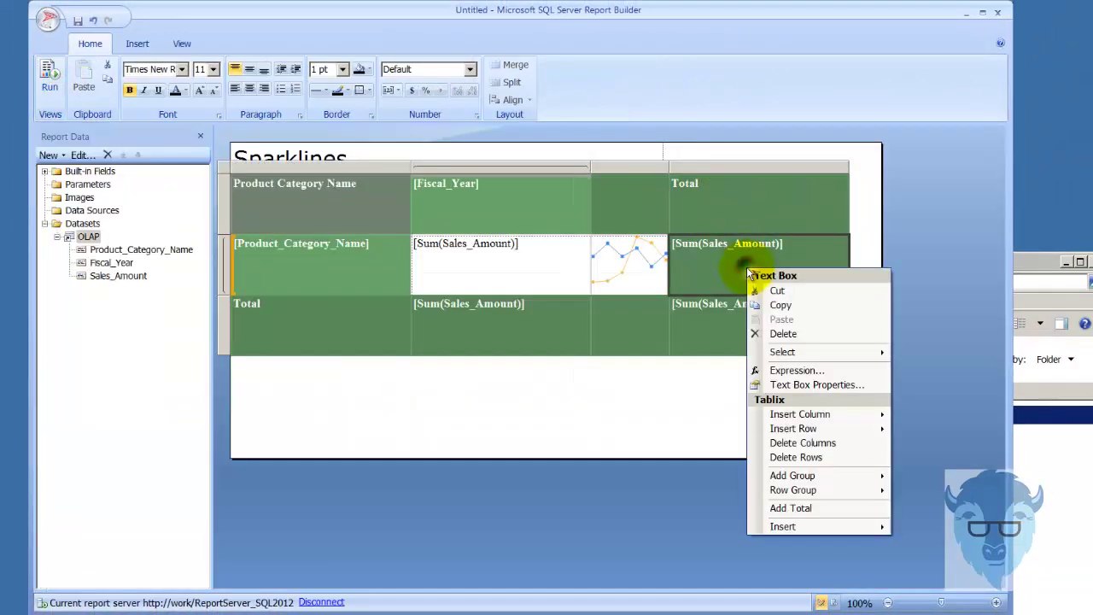
{"action": "left_click", "coordinate": [832, 384]}
{"action": "left_click", "coordinate": [262, 76]}
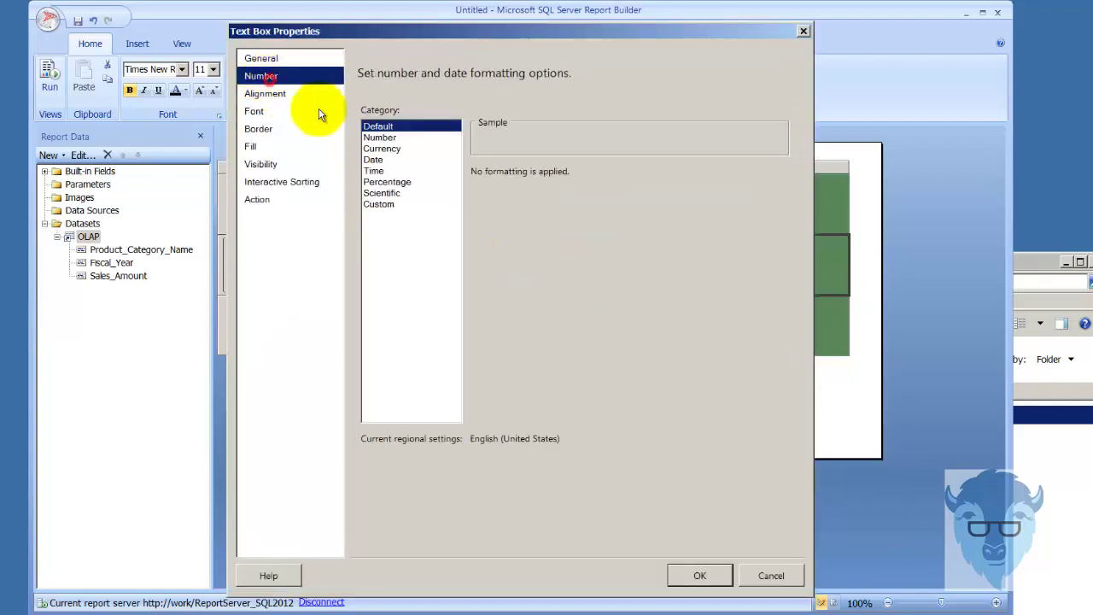
{"action": "left_click", "coordinate": [384, 150]}
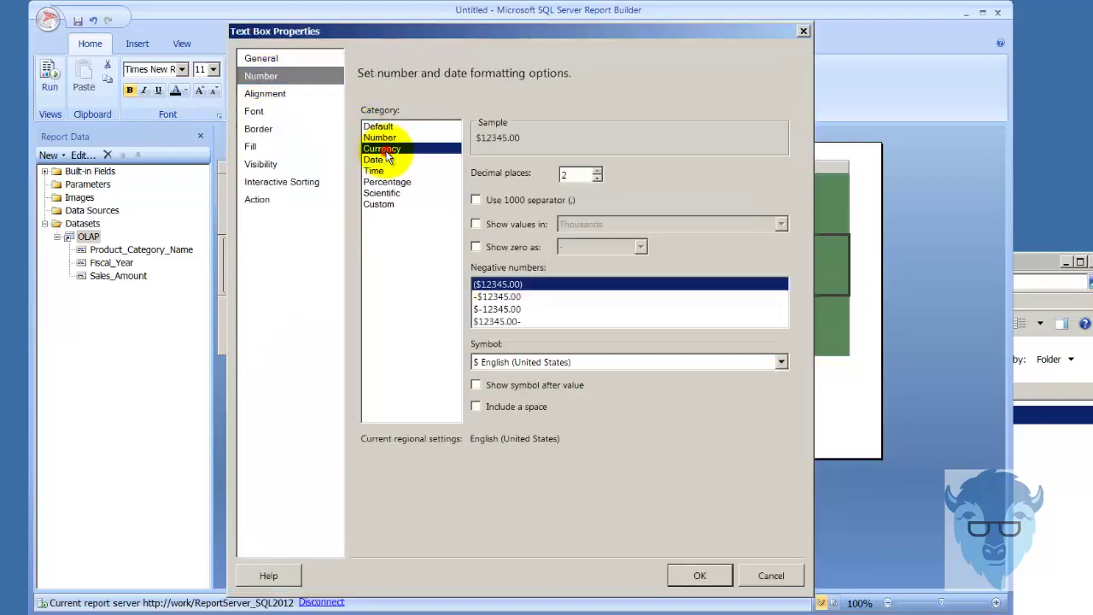
{"action": "left_click", "coordinate": [597, 179]}
{"action": "left_click", "coordinate": [597, 178]}
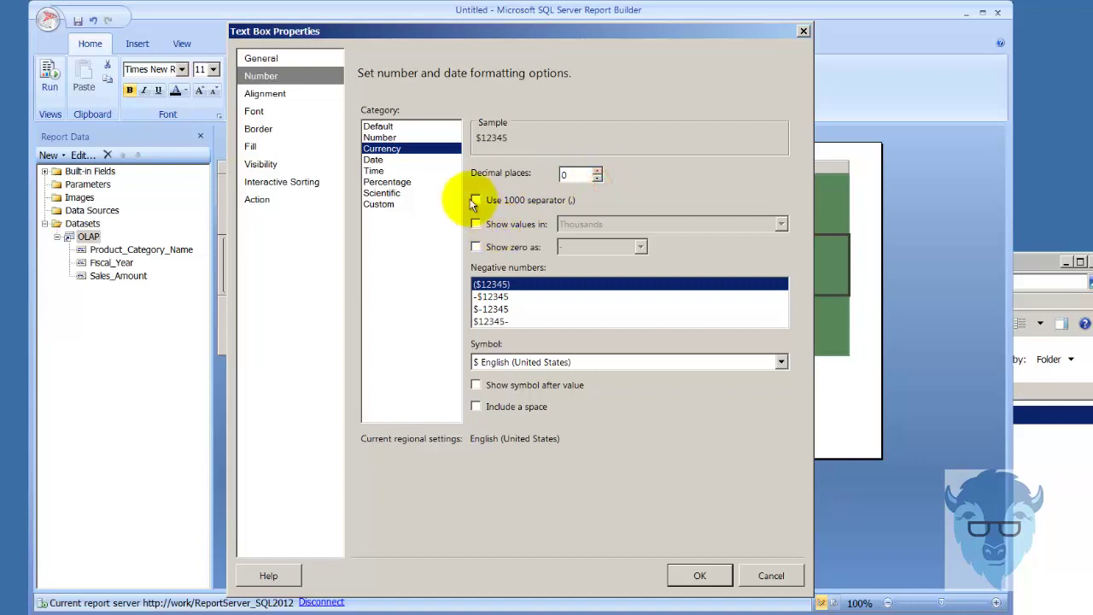
{"action": "left_click", "coordinate": [475, 200]}
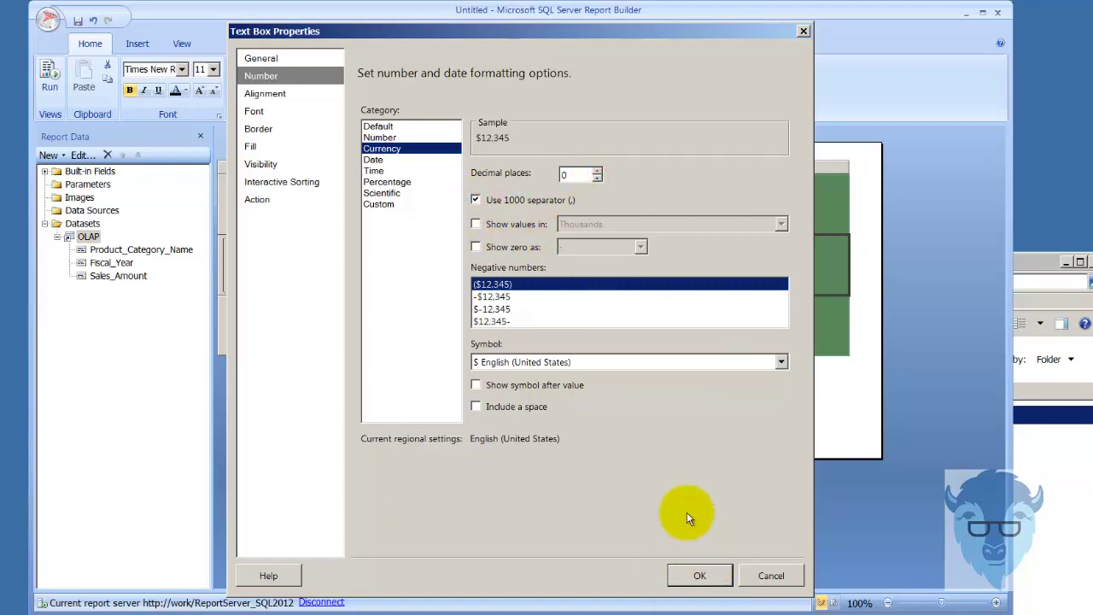
{"action": "left_click", "coordinate": [475, 223]}
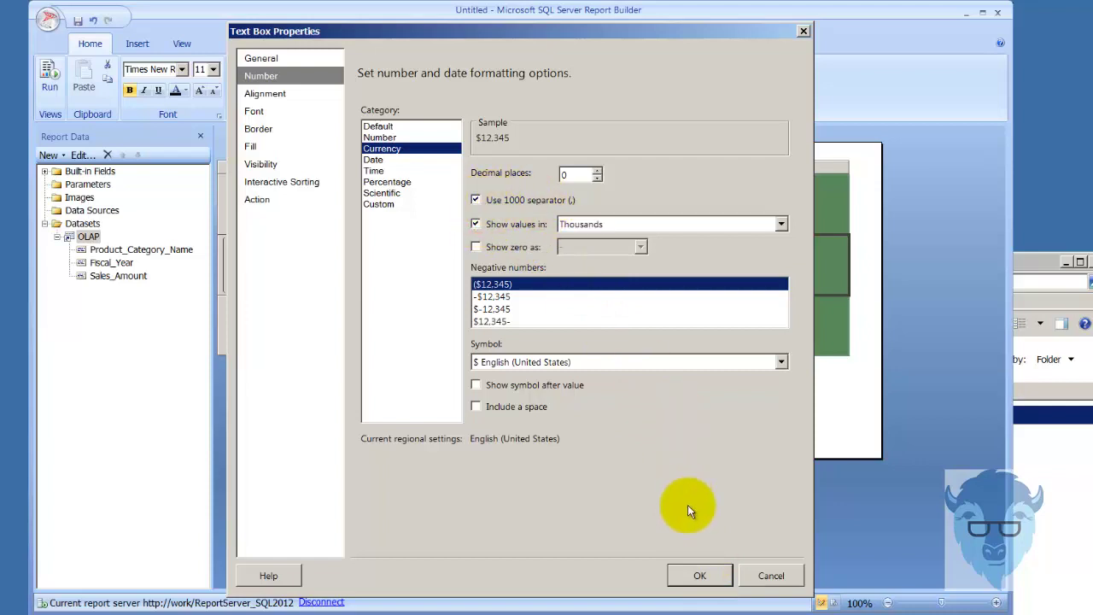
{"action": "left_click", "coordinate": [701, 576]}
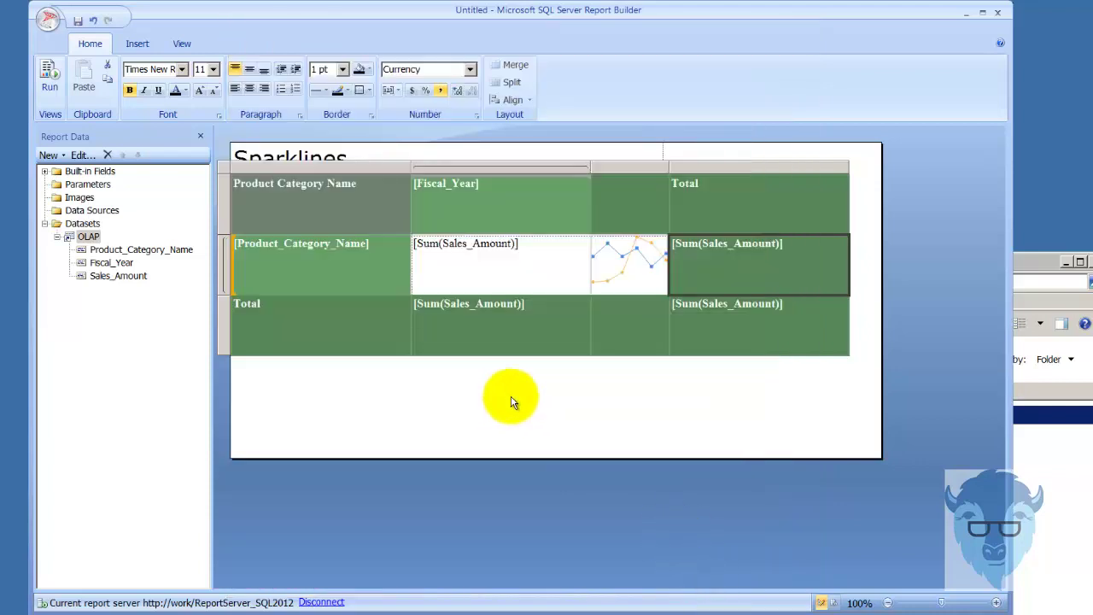
Run the report to examine the formatted amounts across to the Total column, and return to design view
{"action": "left_click", "coordinate": [47, 68]}
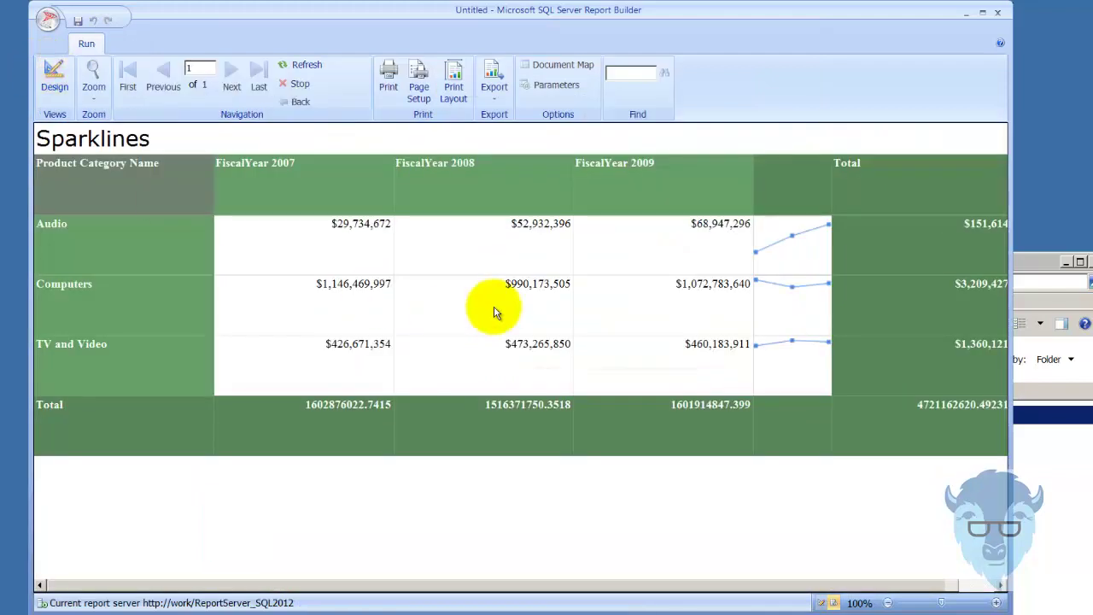
{"action": "left_click_drag", "start_coordinate": [871, 588], "coordinate": [951, 589]}
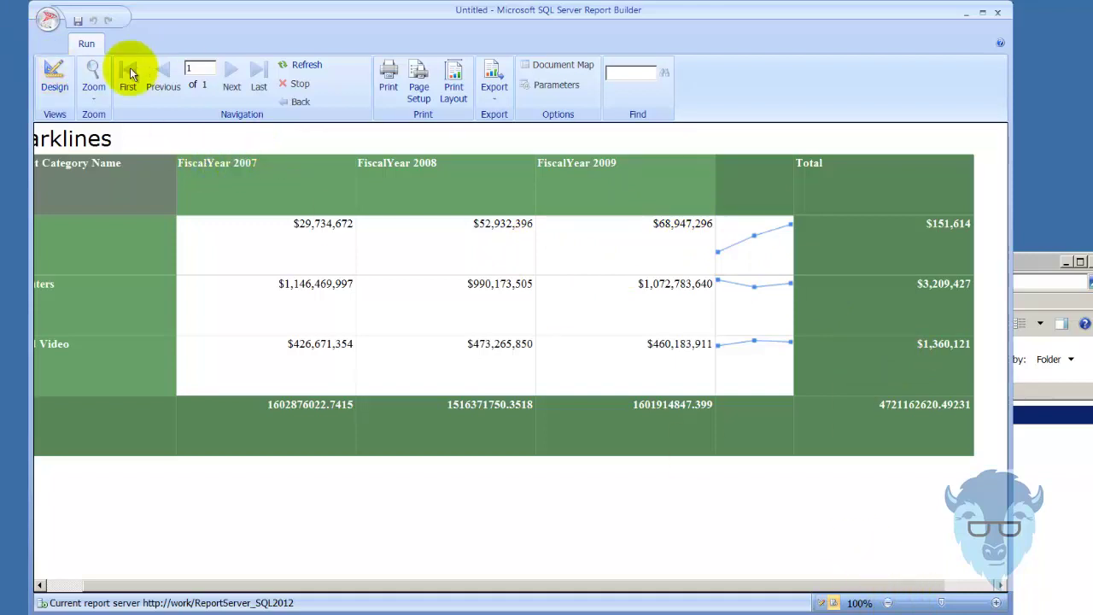
{"action": "left_click", "coordinate": [54, 76]}
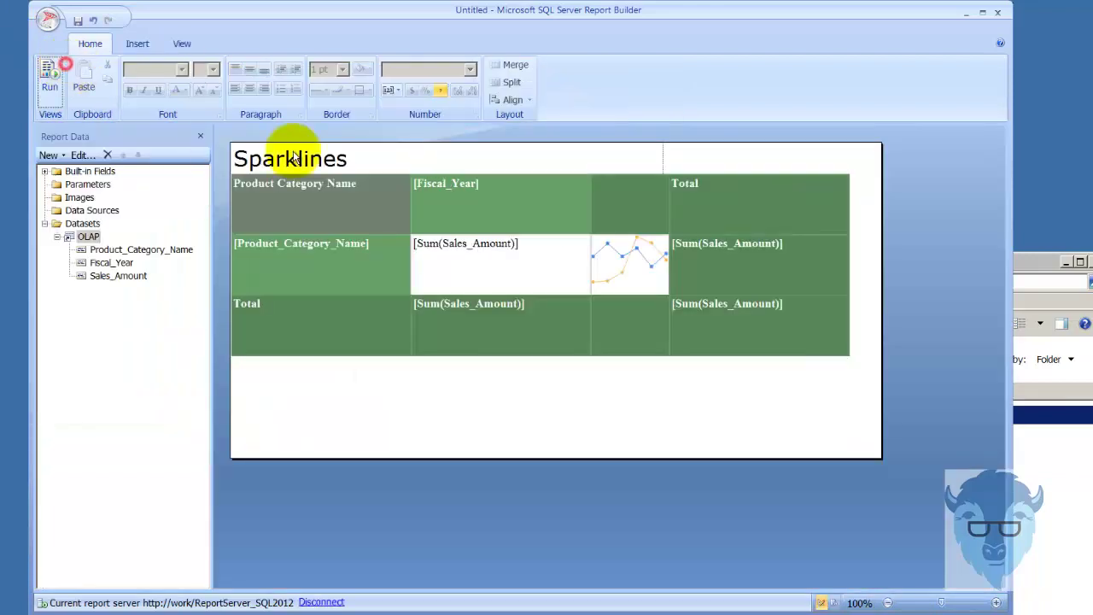
Narrow the category name, Fiscal_Year and Total columns, widen the sparkline column, and check the layout in a report run
{"action": "left_click", "coordinate": [409, 213]}
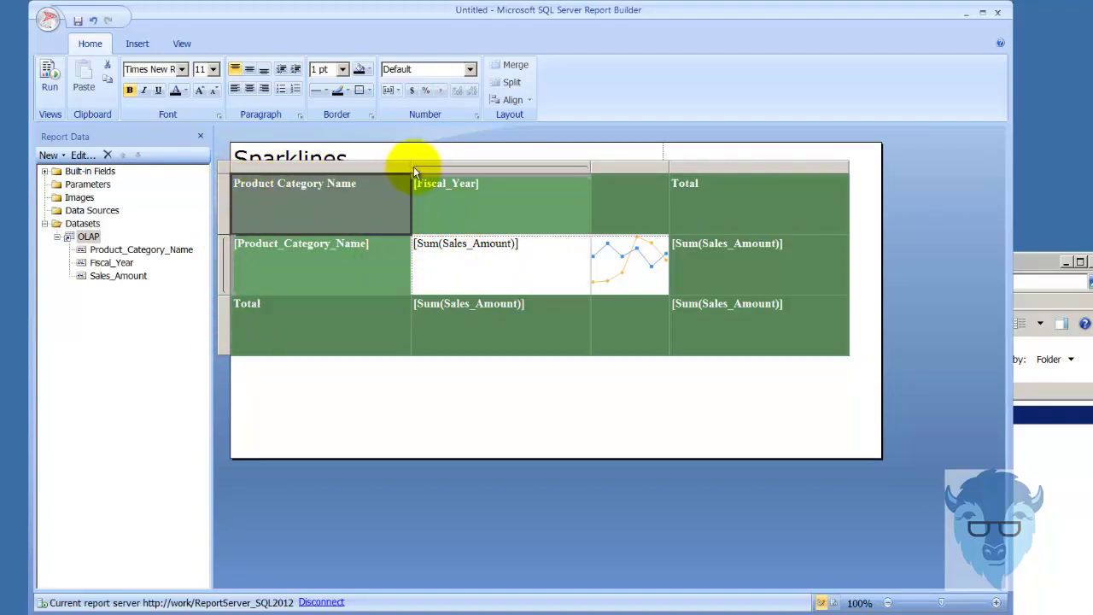
{"action": "left_click_drag", "start_coordinate": [413, 166], "coordinate": [338, 183]}
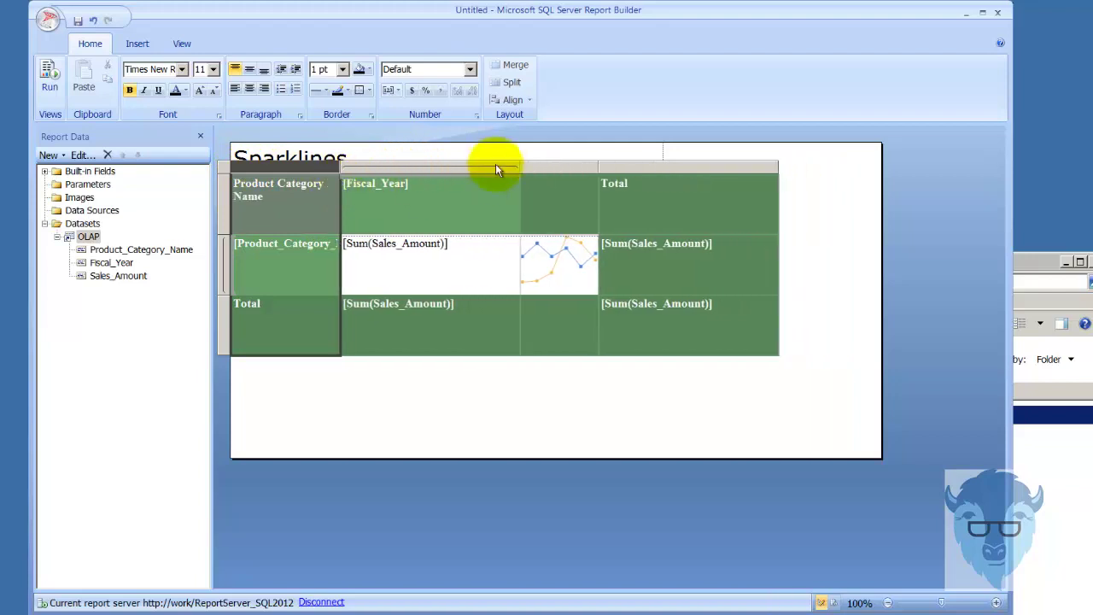
{"action": "left_click_drag", "start_coordinate": [520, 165], "coordinate": [458, 168]}
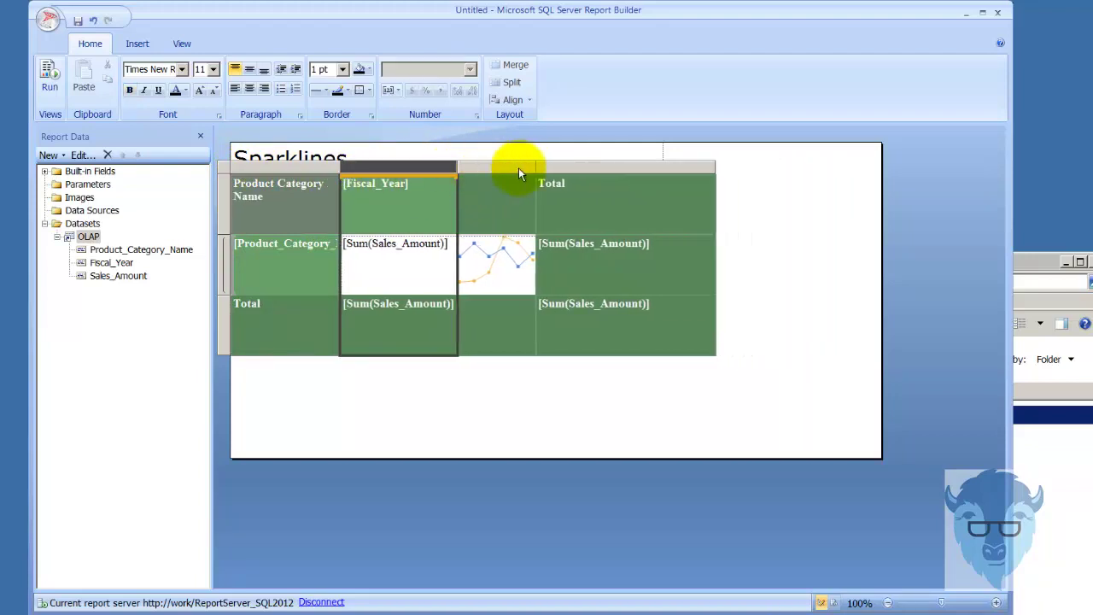
{"action": "left_click_drag", "start_coordinate": [715, 162], "coordinate": [662, 164]}
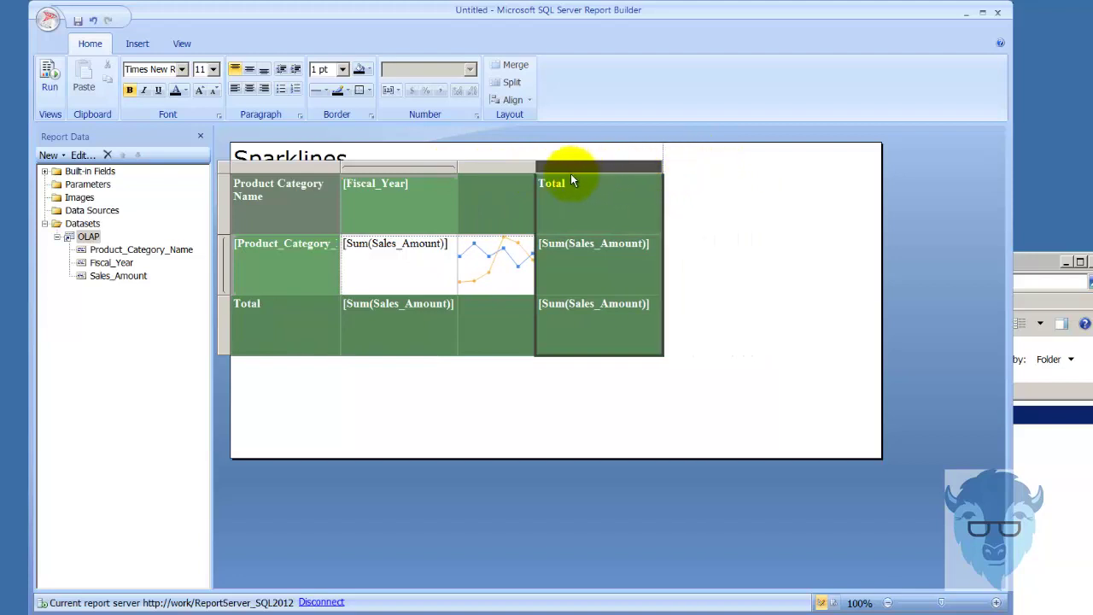
{"action": "left_click", "coordinate": [525, 165]}
{"action": "left_click_drag", "start_coordinate": [537, 166], "coordinate": [632, 175]}
{"action": "left_click", "coordinate": [606, 406]}
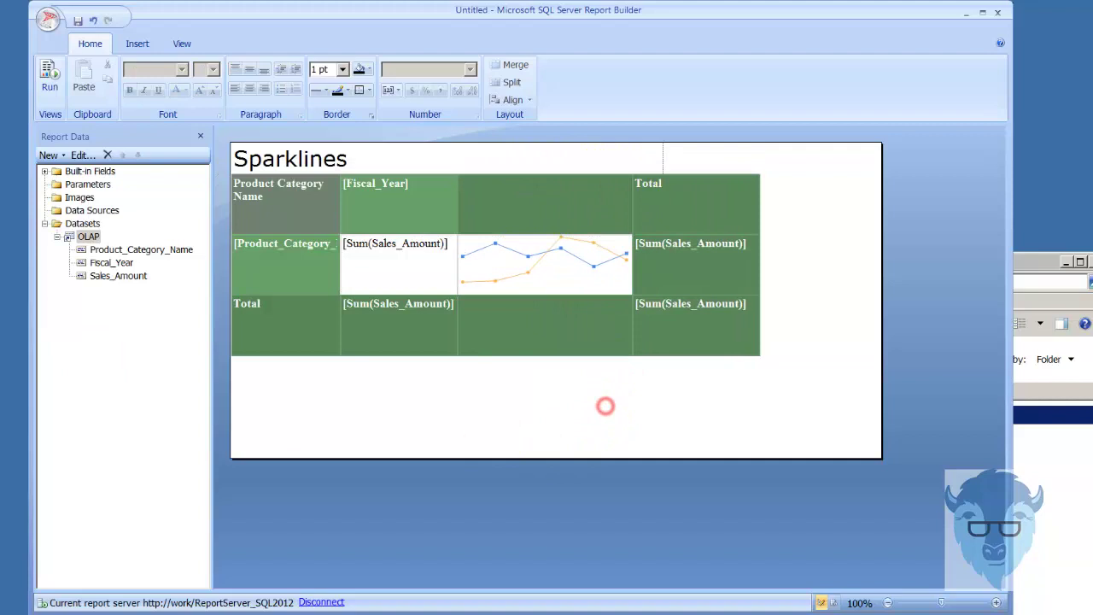
{"action": "left_click", "coordinate": [47, 78]}
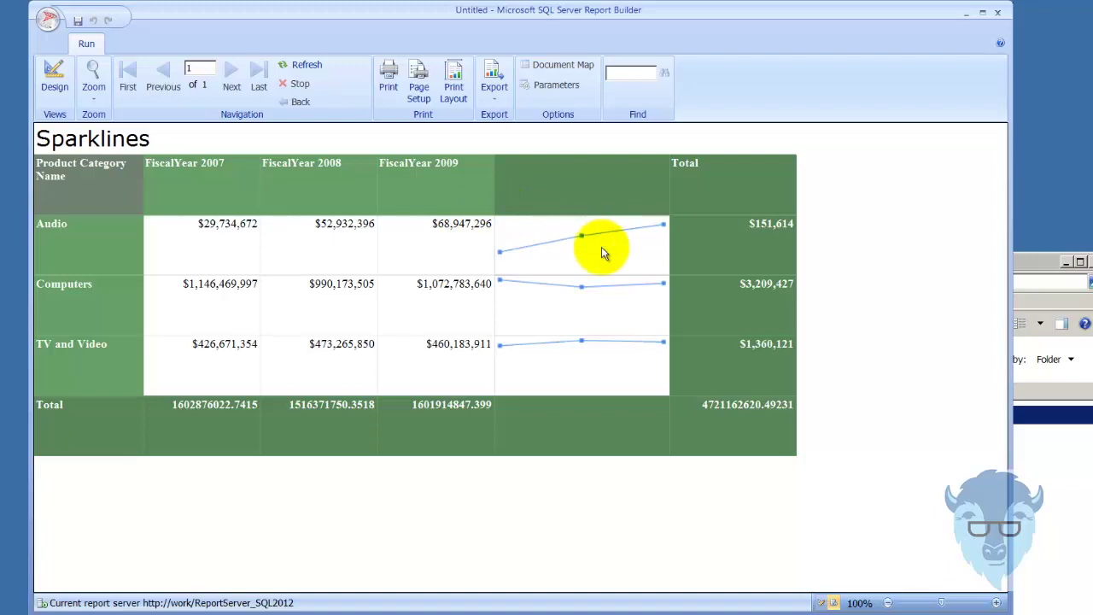
{"action": "left_click", "coordinate": [55, 72]}
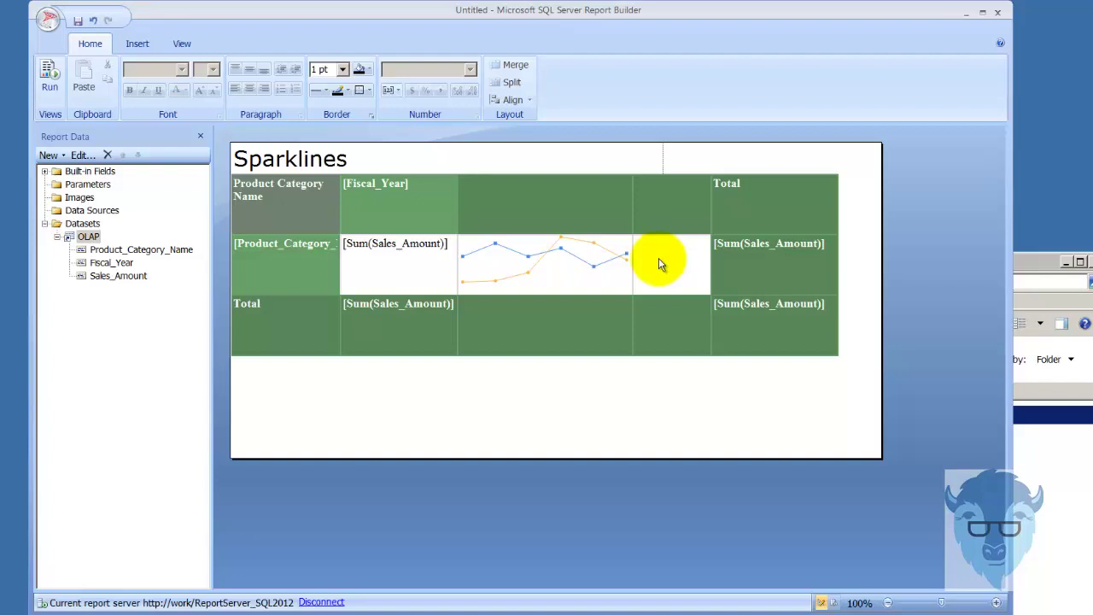
Insert a red, yellow and green circle indicator into the cell between the sparkline and the Total column in the product category row
{"action": "right_click", "coordinate": [658, 258]}
{"action": "mouse_move", "coordinate": [798, 568]}
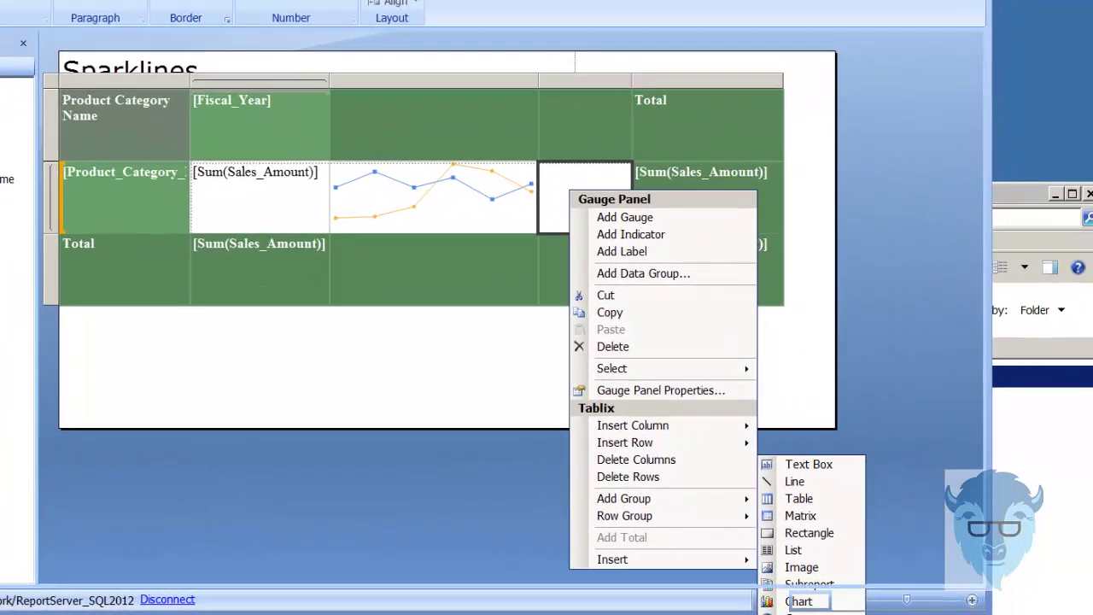
{"action": "left_click", "coordinate": [861, 614]}
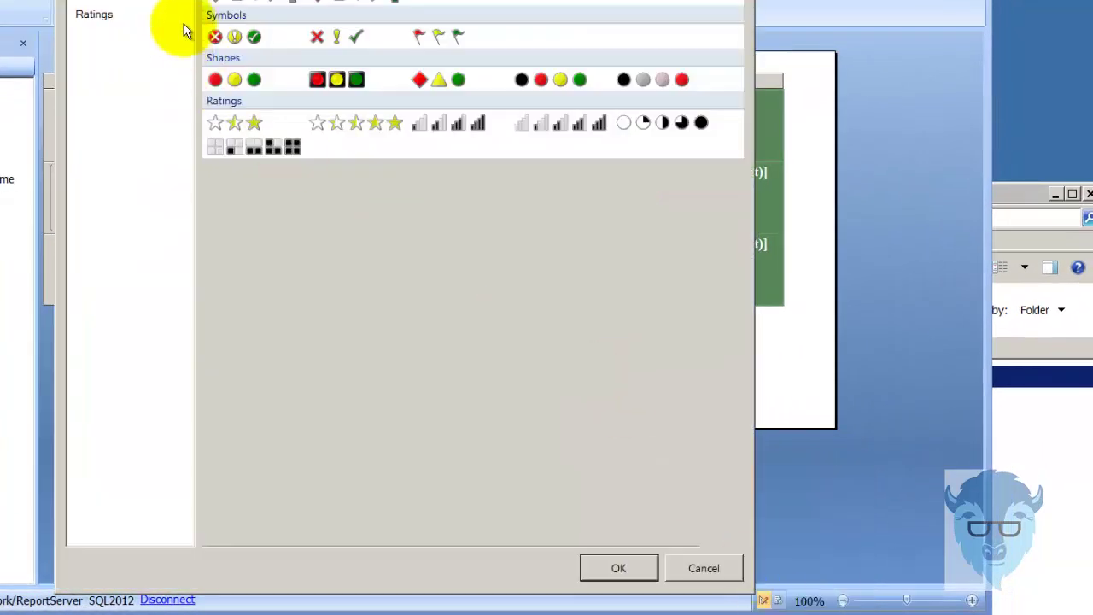
{"action": "left_click", "coordinate": [235, 81]}
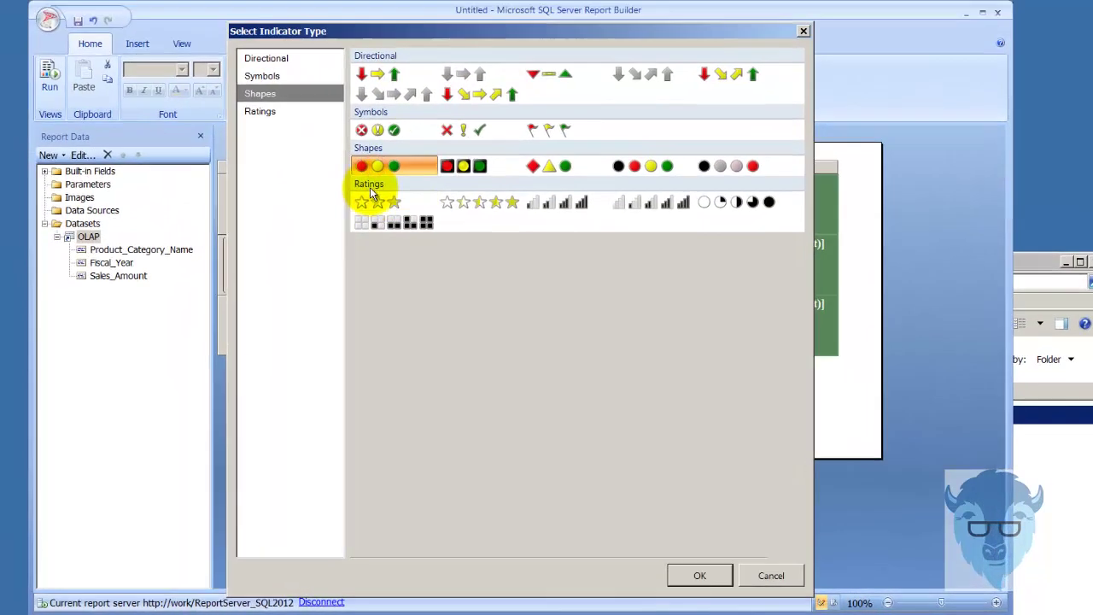
{"action": "left_click", "coordinate": [699, 575]}
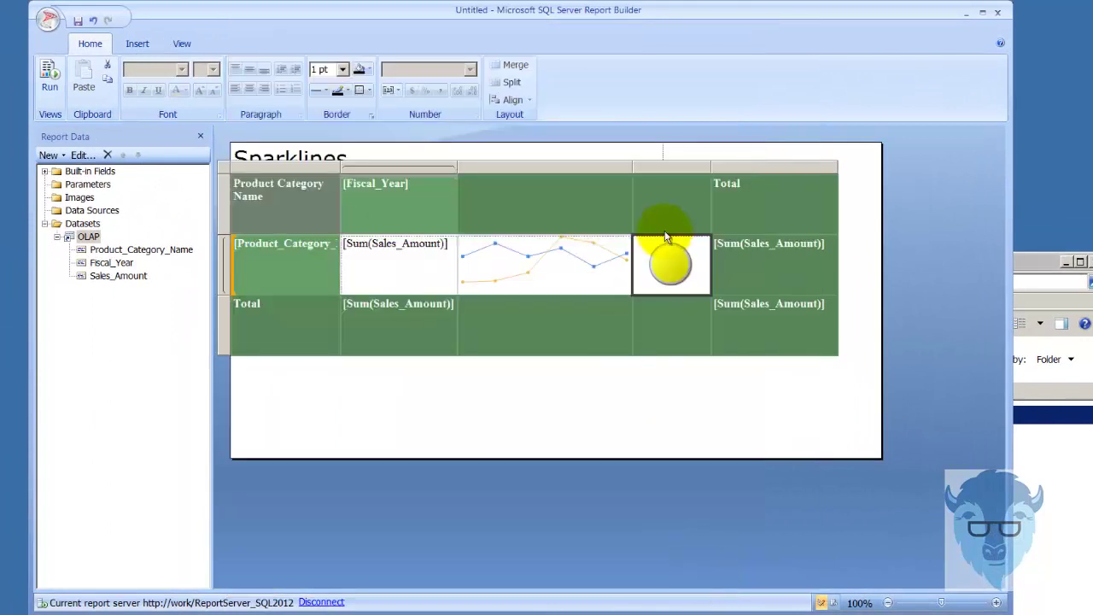
Set the indicator's value to Sales_Amount, then run the report to check it and return to design view
{"action": "left_click", "coordinate": [655, 271]}
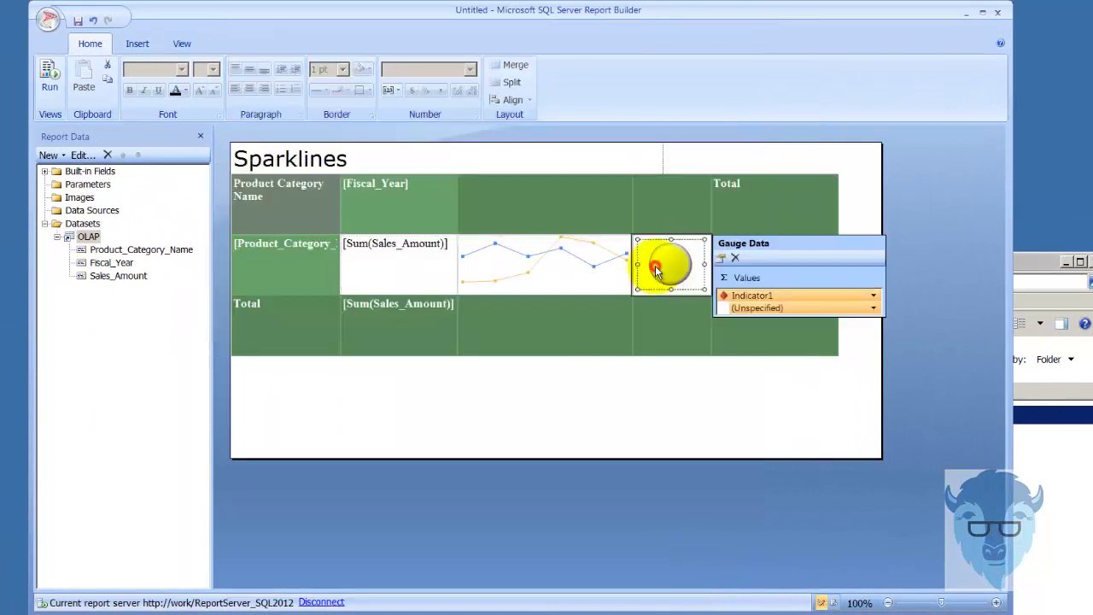
{"action": "left_click", "coordinate": [874, 308]}
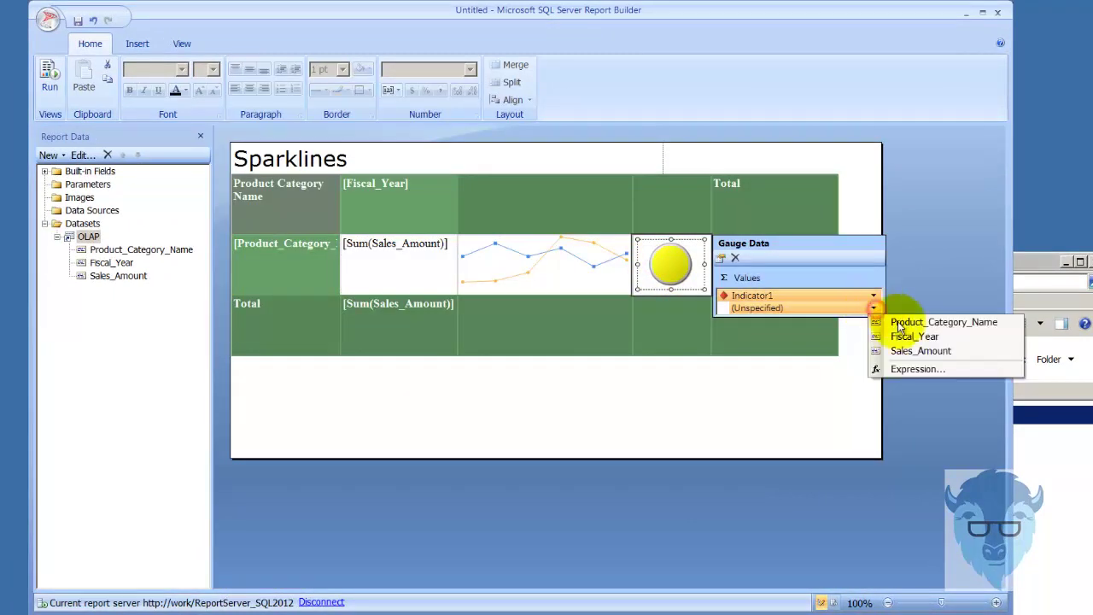
{"action": "left_click", "coordinate": [939, 350]}
{"action": "left_click", "coordinate": [753, 436]}
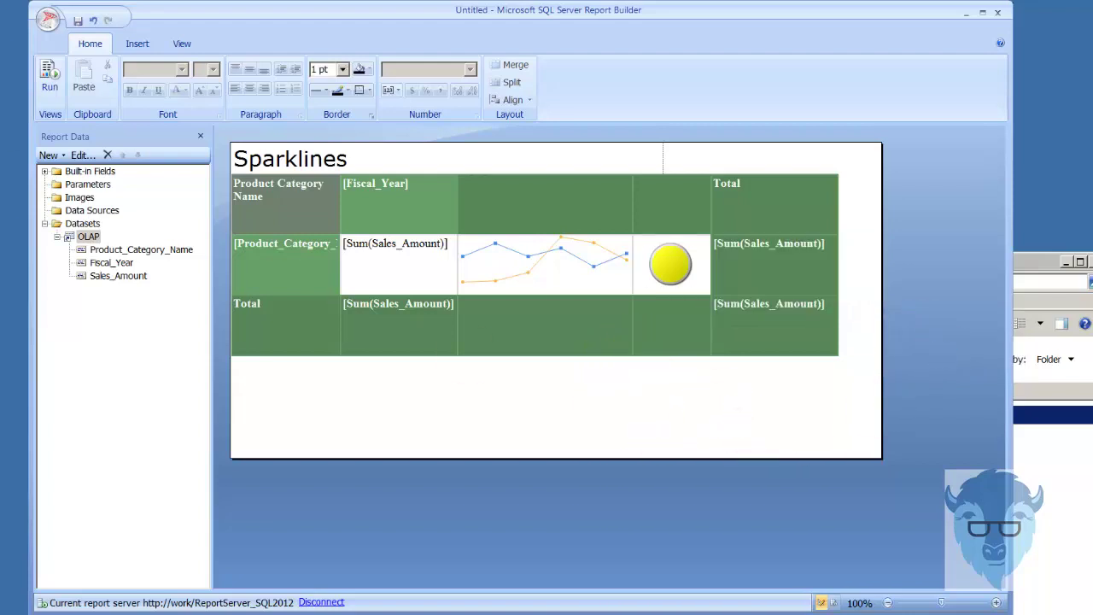
{"action": "left_click", "coordinate": [48, 78]}
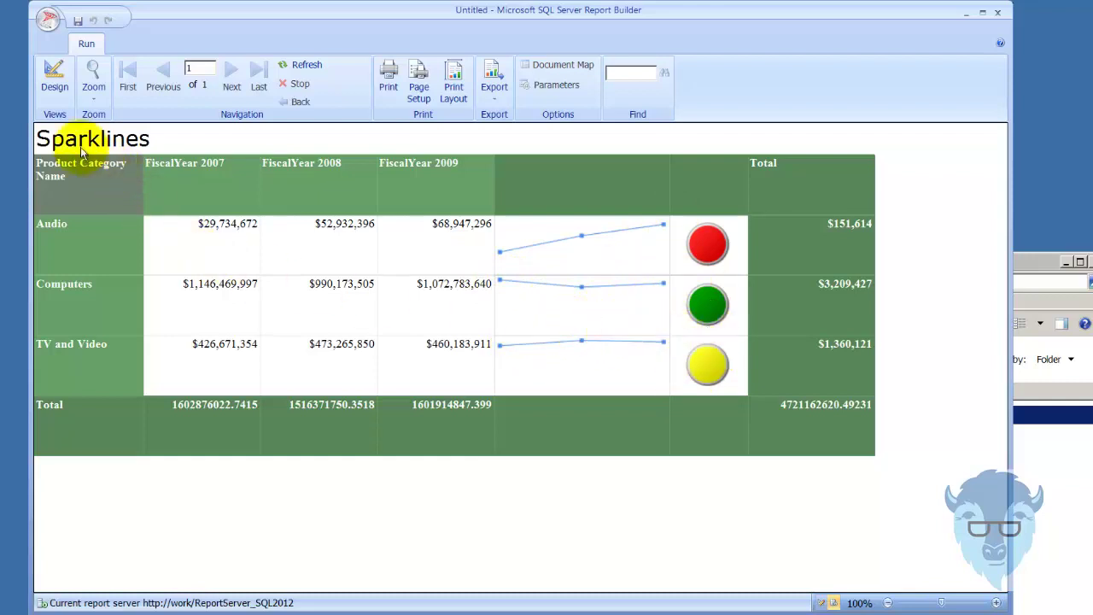
{"action": "left_click", "coordinate": [50, 77]}
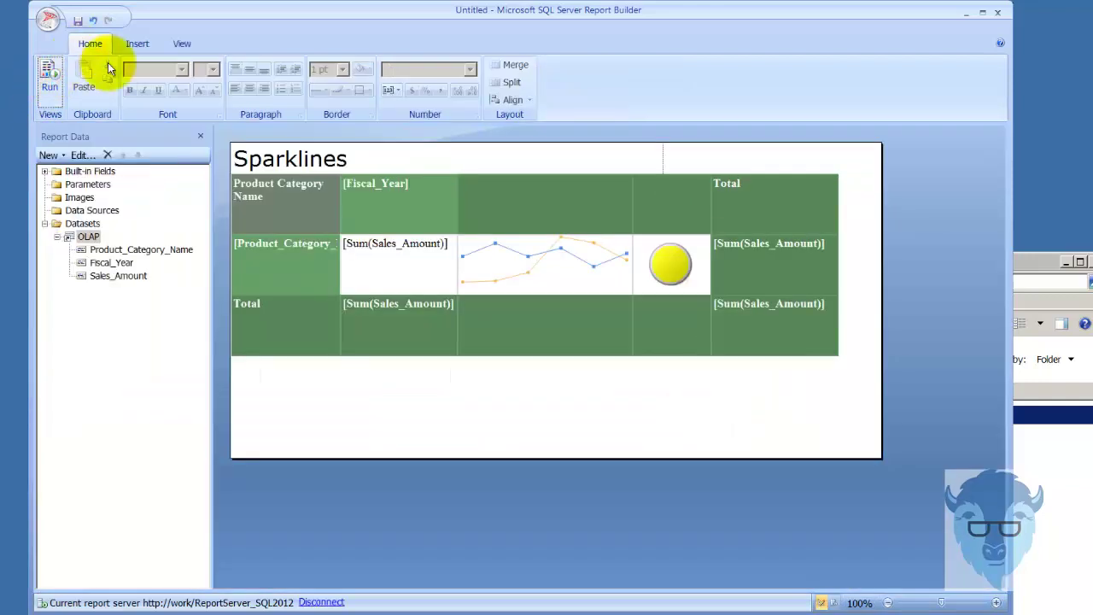
In the indicator's value and state settings, change the colour of the 0 to 33 state to Lime Green
{"action": "left_click", "coordinate": [677, 252]}
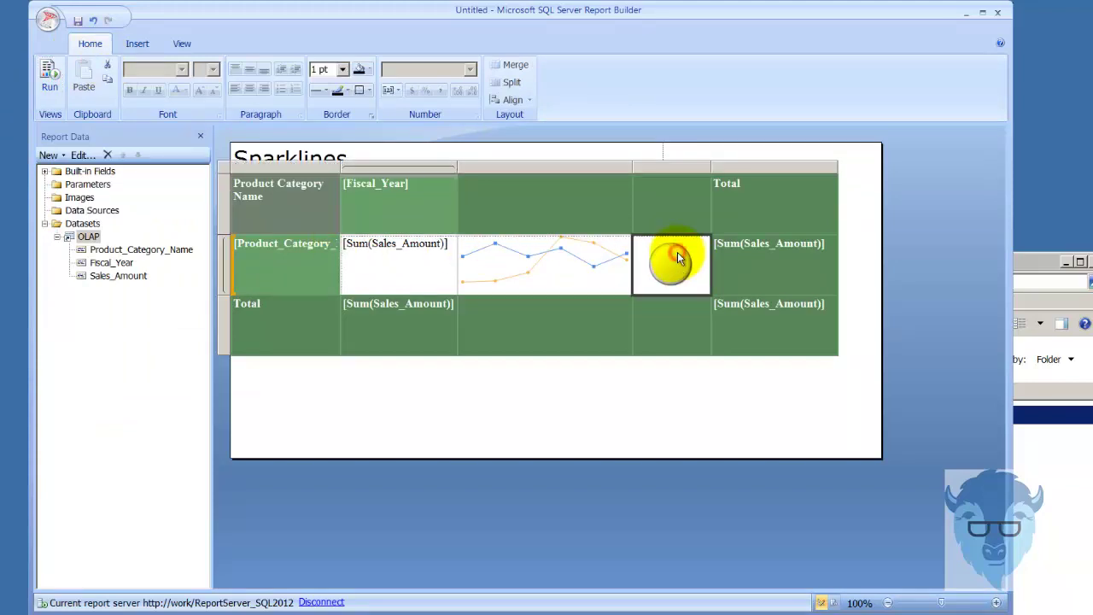
{"action": "left_click", "coordinate": [665, 274]}
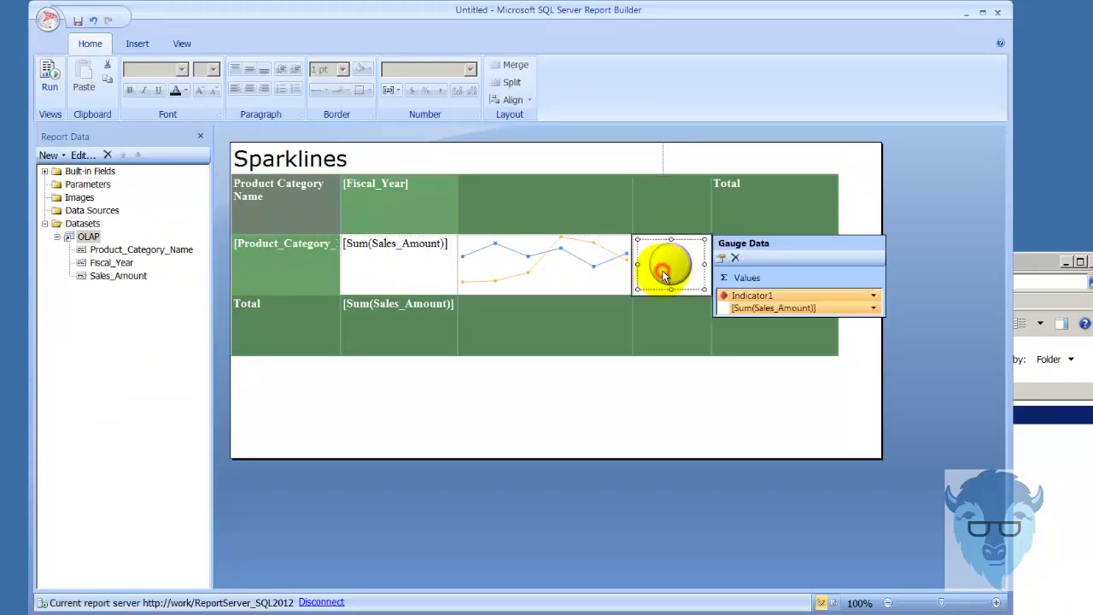
{"action": "left_click", "coordinate": [721, 260]}
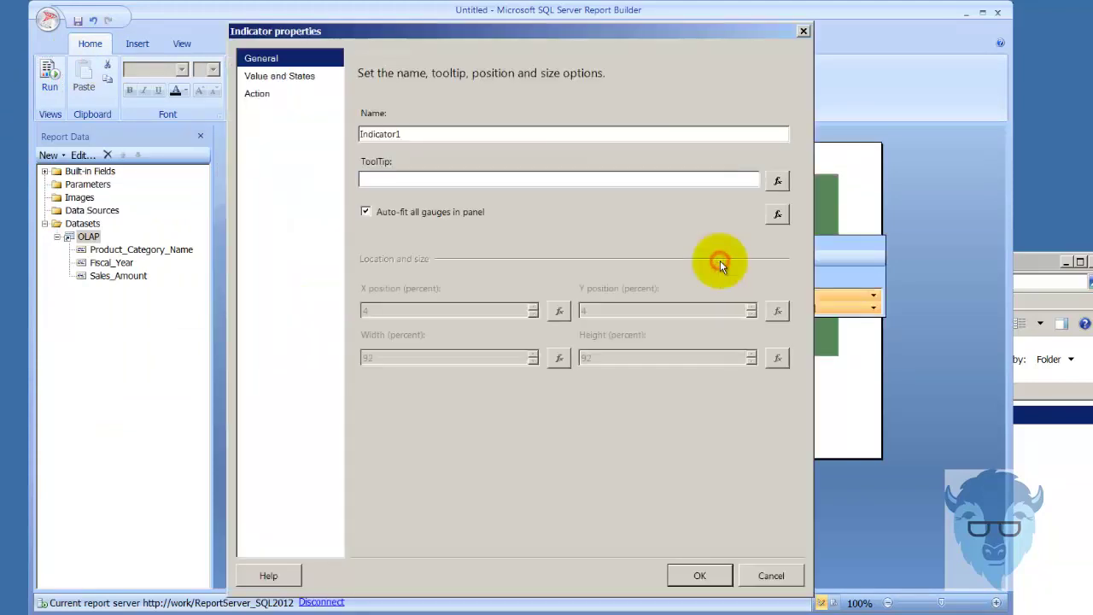
{"action": "left_click", "coordinate": [296, 82]}
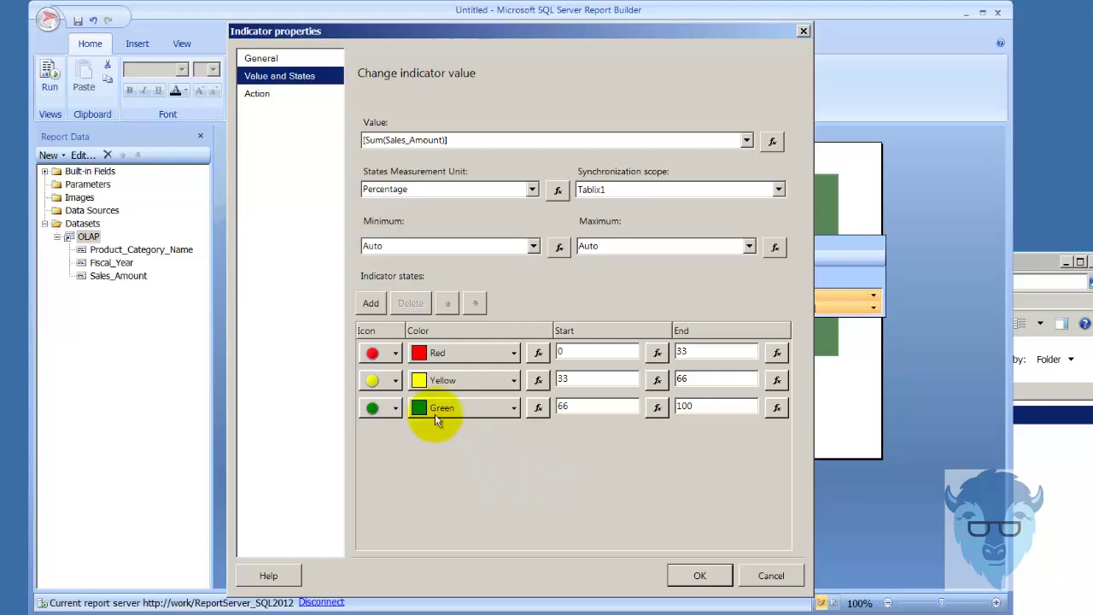
{"action": "left_click", "coordinate": [396, 354]}
{"action": "left_click", "coordinate": [513, 441]}
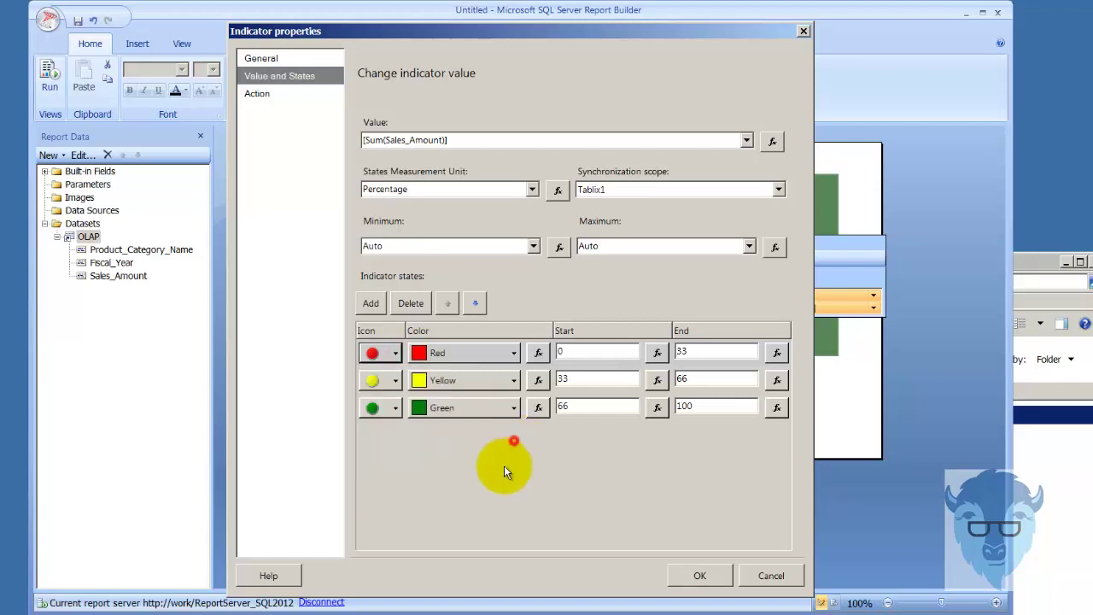
{"action": "left_click", "coordinate": [515, 353]}
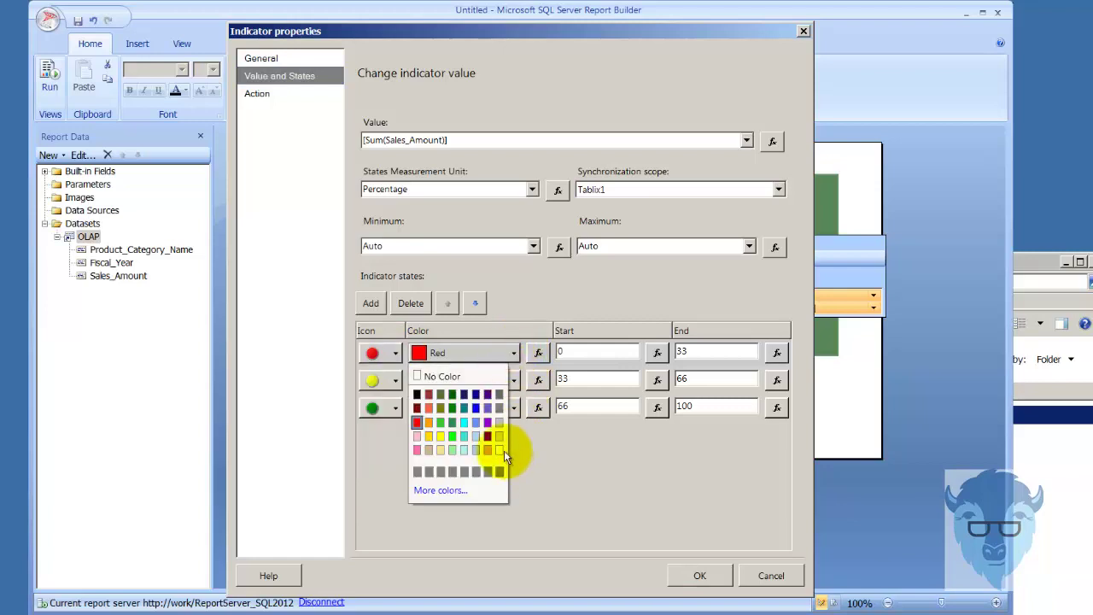
{"action": "left_click", "coordinate": [441, 423]}
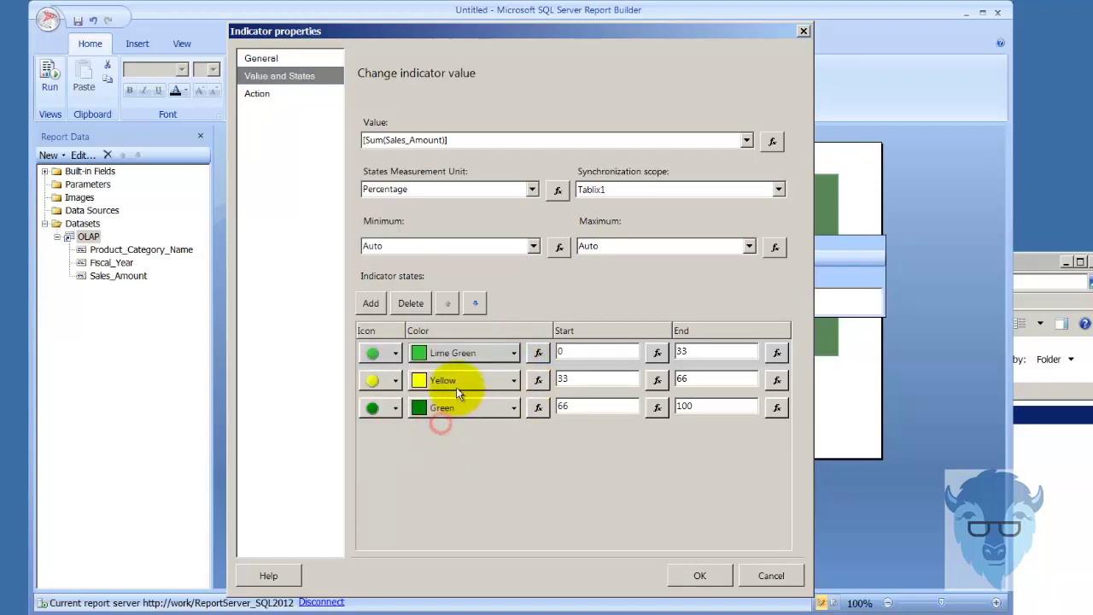
Set the indicator's 66 to 100 state to Red, apply the settings, and check the indicators in a report run before returning to design view
{"action": "left_click", "coordinate": [513, 408]}
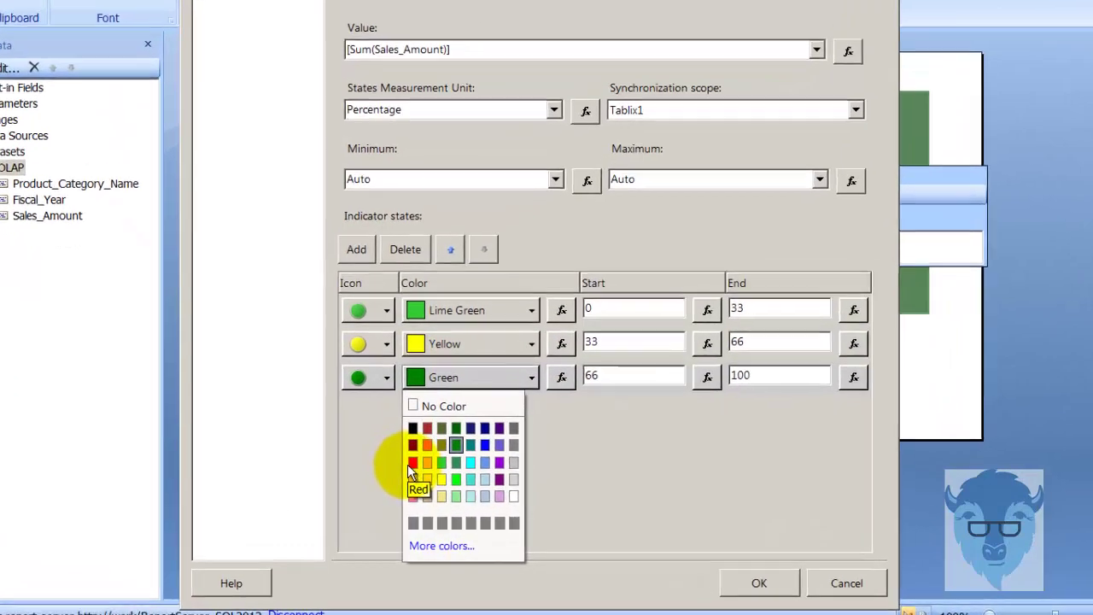
{"action": "left_click", "coordinate": [410, 463]}
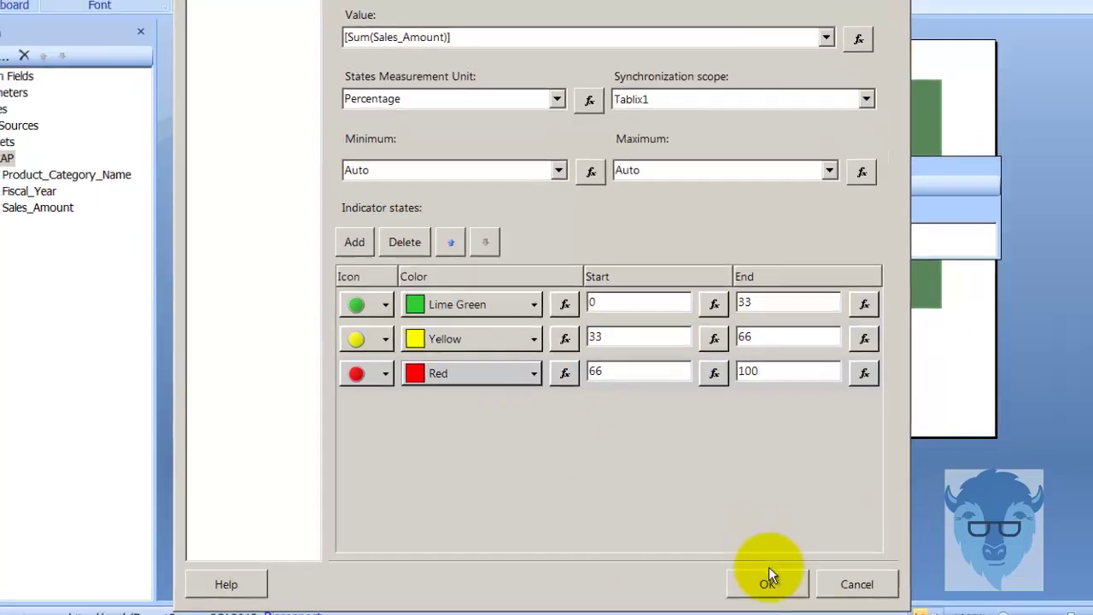
{"action": "left_click", "coordinate": [769, 574]}
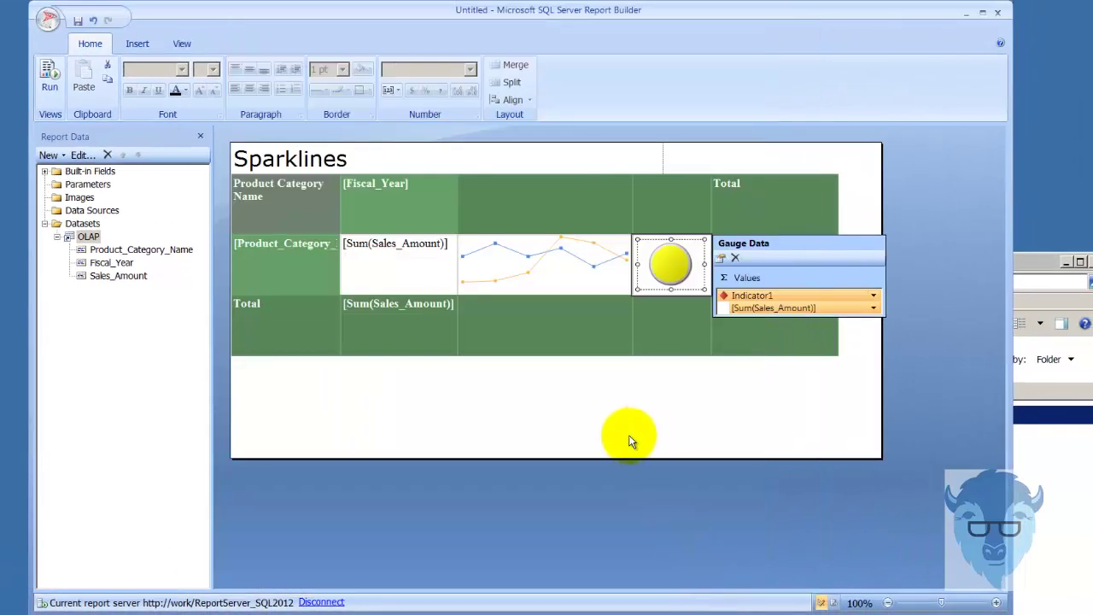
{"action": "left_click", "coordinate": [50, 85]}
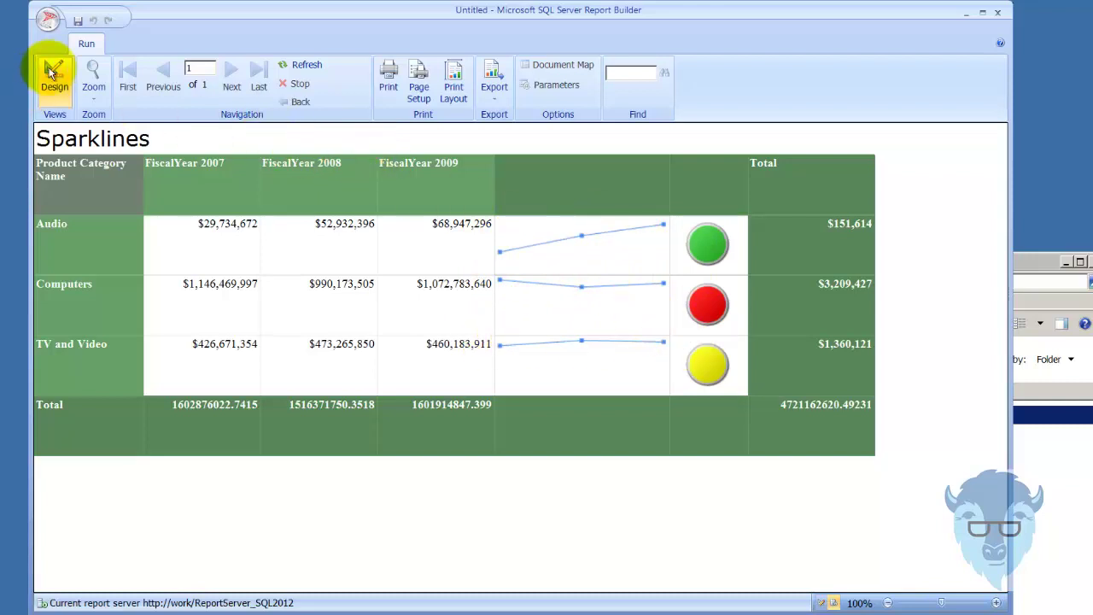
{"action": "left_click", "coordinate": [55, 71]}
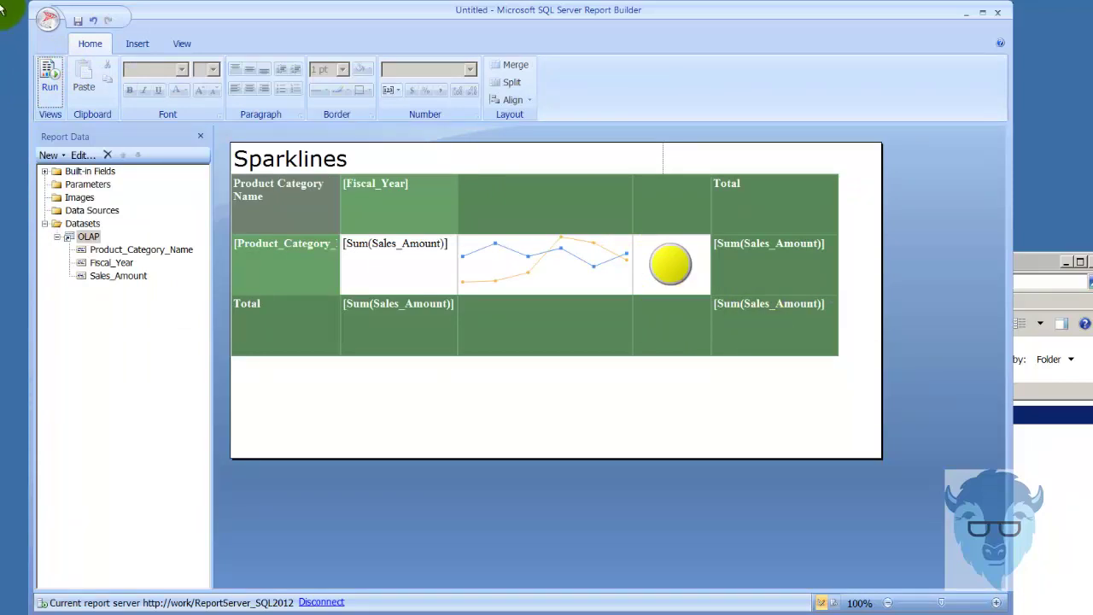
Save the report to the report server's root folder under the name Sparklines Shared
{"action": "left_click", "coordinate": [45, 18]}
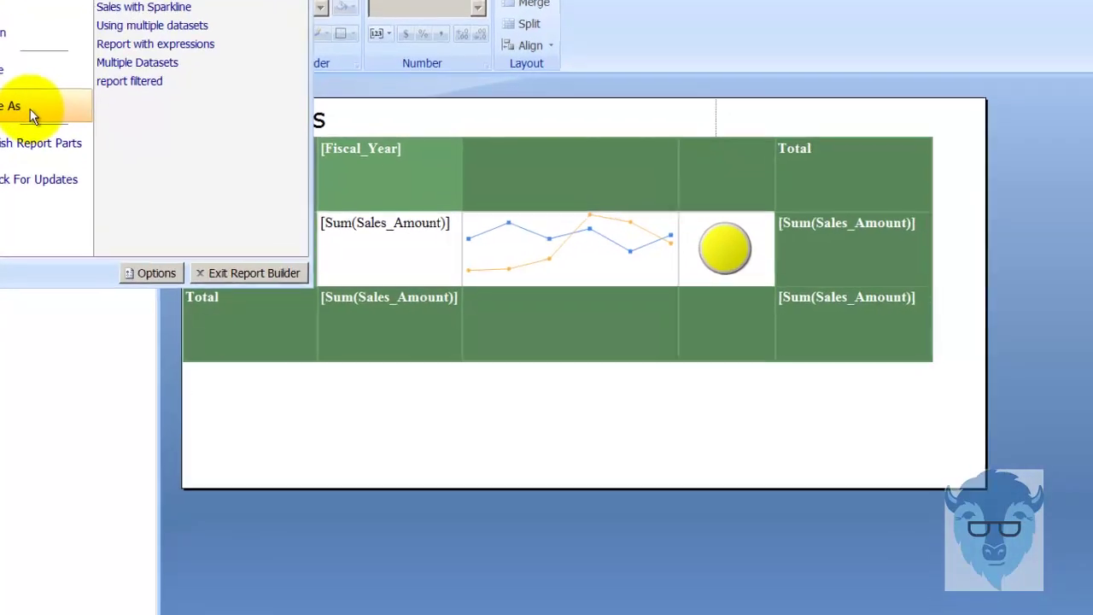
{"action": "left_click", "coordinate": [107, 152]}
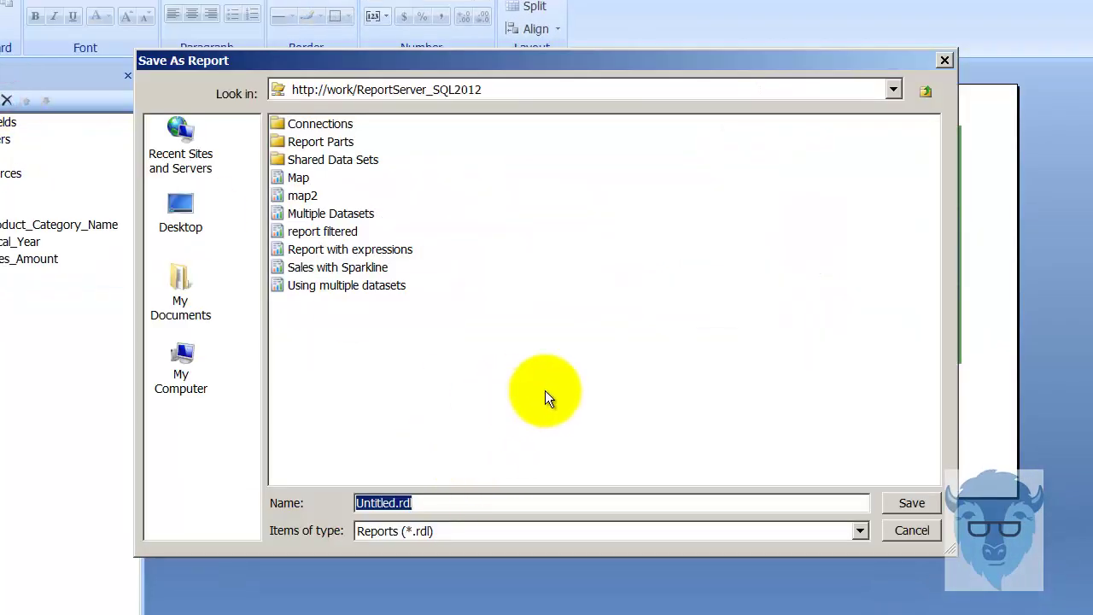
{"action": "type", "text": "S"}
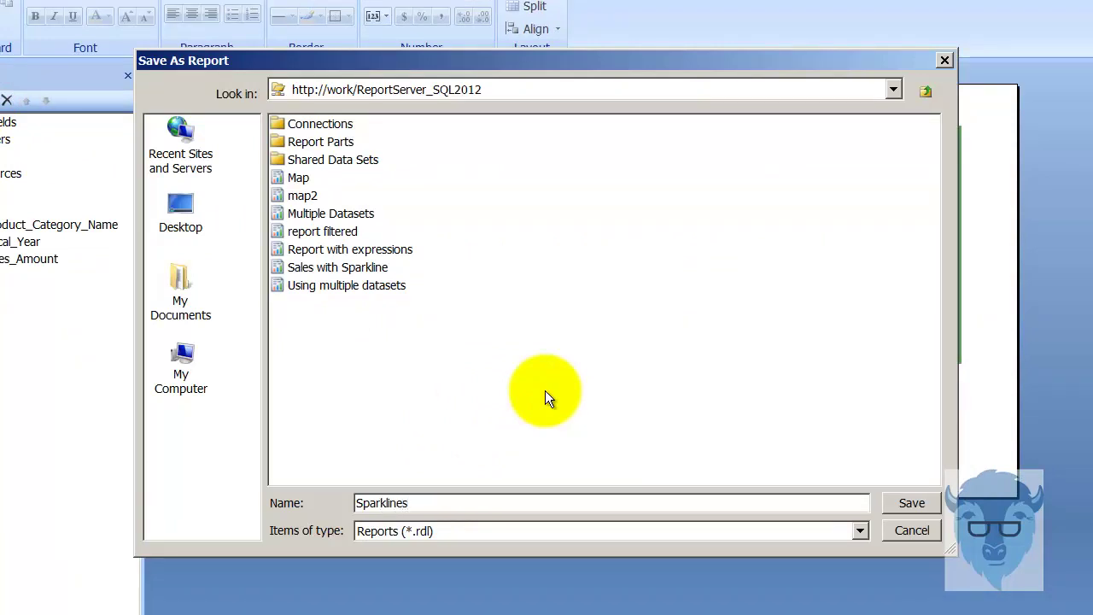
{"action": "type", "text": "parklines Shared"}
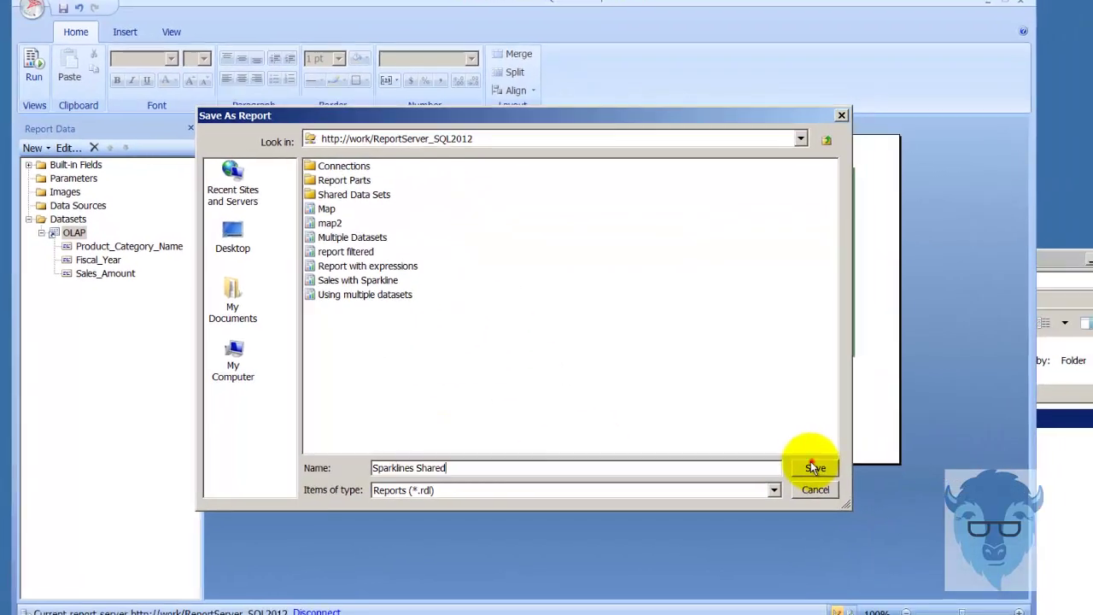
{"action": "left_click", "coordinate": [911, 503]}
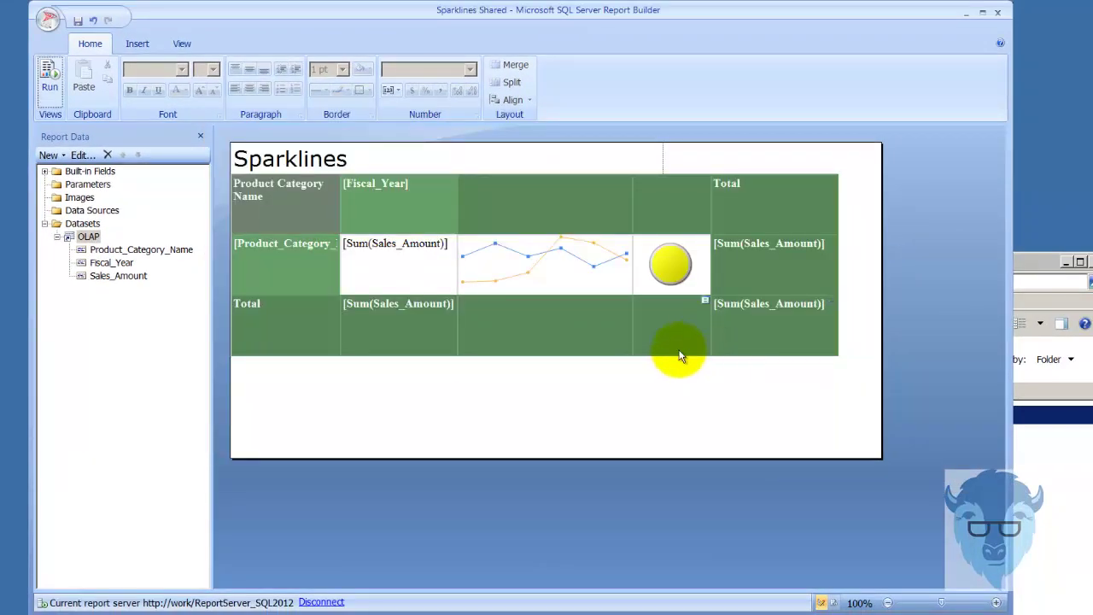
Review the report parts before publishing, rename Tablix1 to Sparkline, and publish it to the report server
{"action": "left_click", "coordinate": [48, 19]}
{"action": "left_click", "coordinate": [107, 178]}
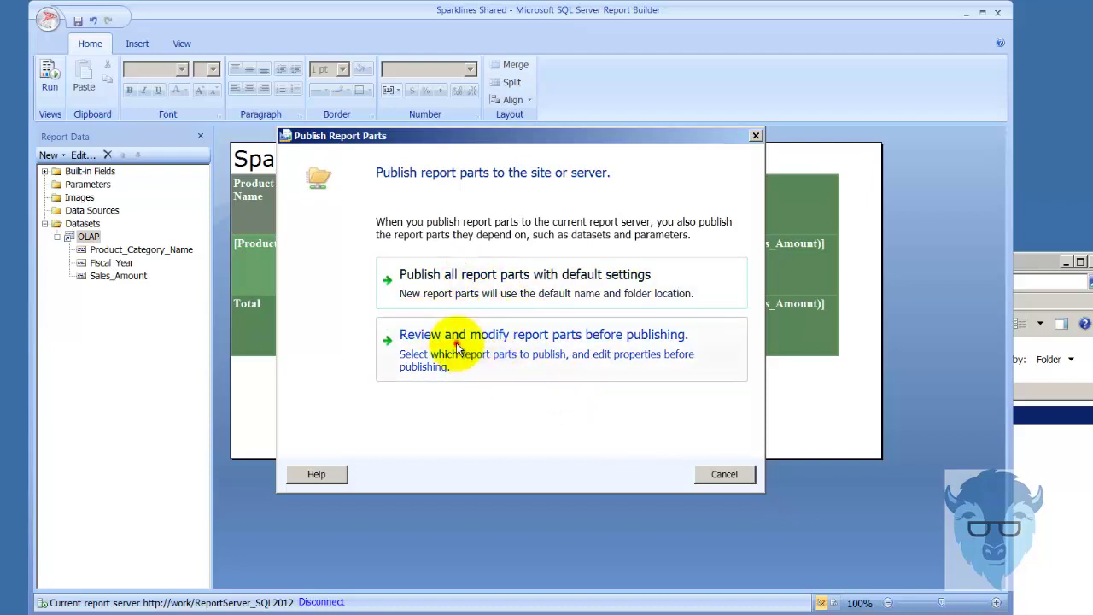
{"action": "left_click", "coordinate": [456, 342]}
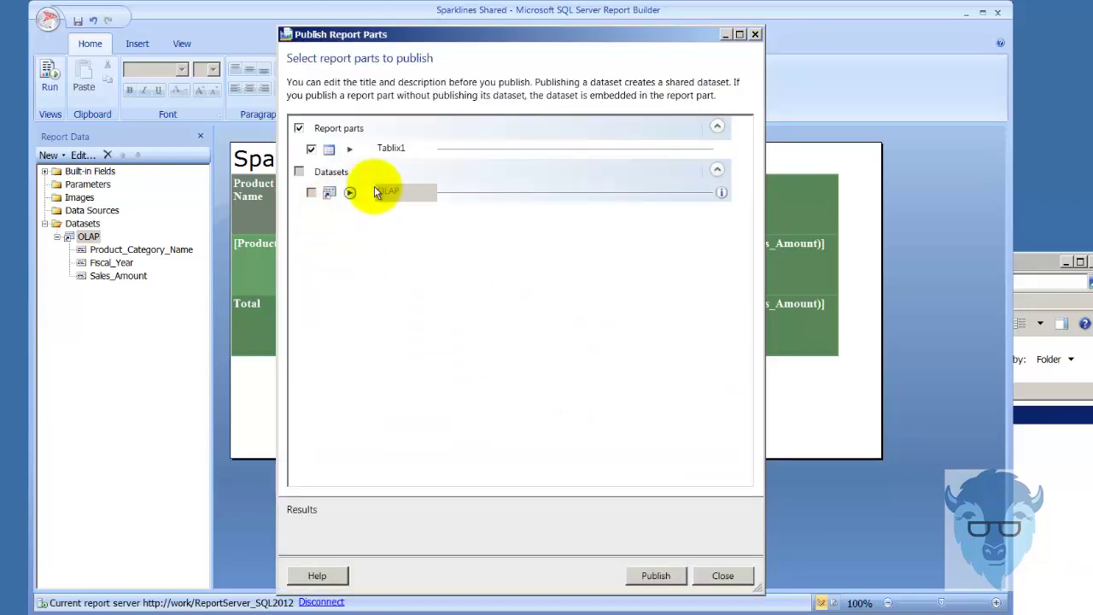
{"action": "left_click", "coordinate": [382, 150]}
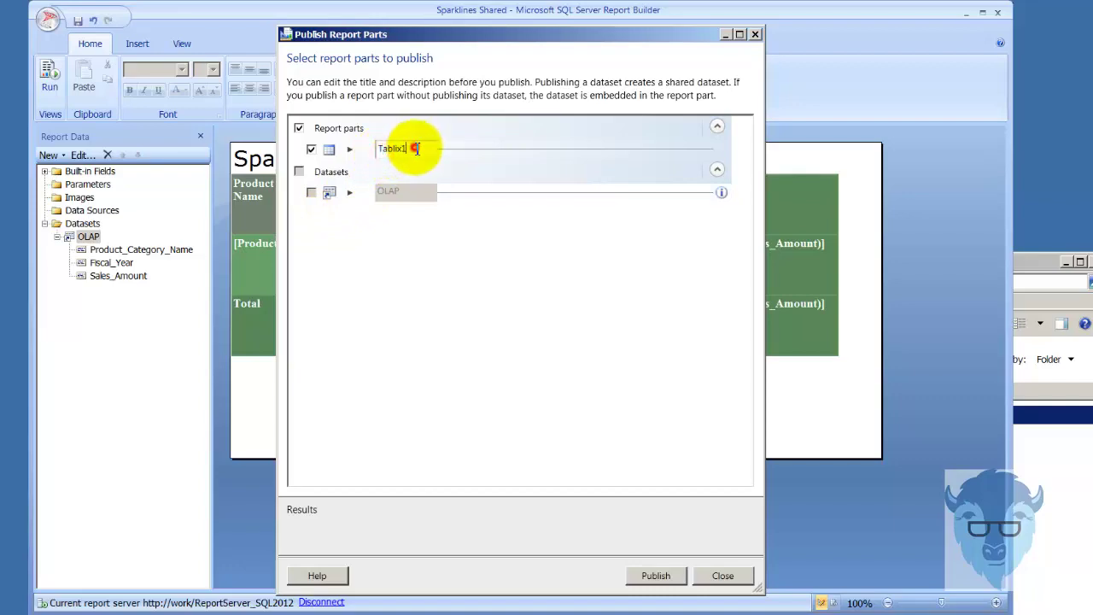
{"action": "double_click", "coordinate": [416, 148]}
{"action": "type", "text": "S"}
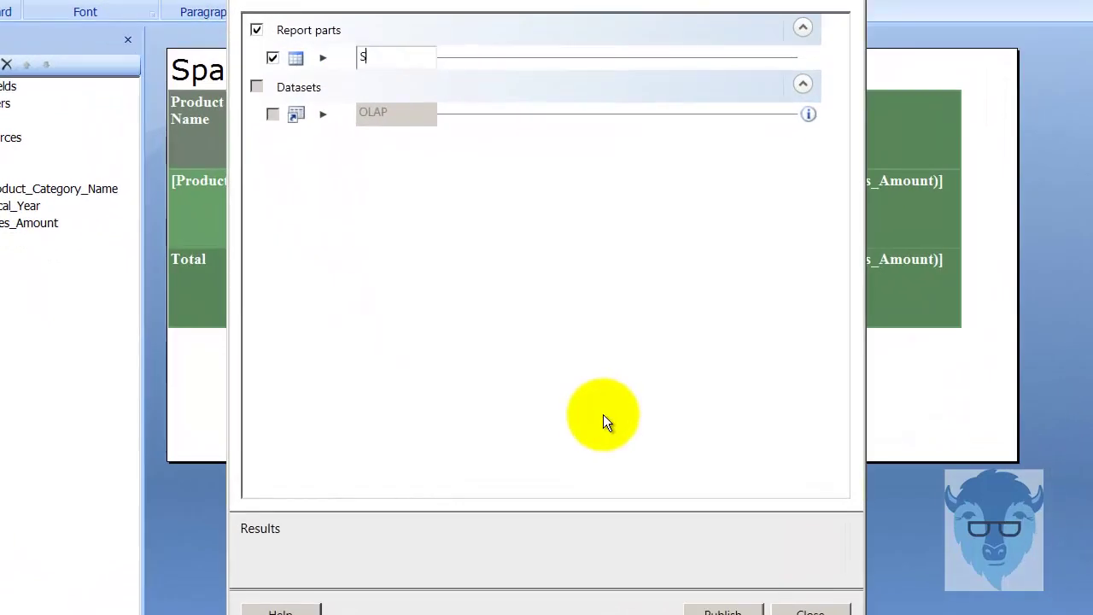
{"action": "type", "text": "parkline"}
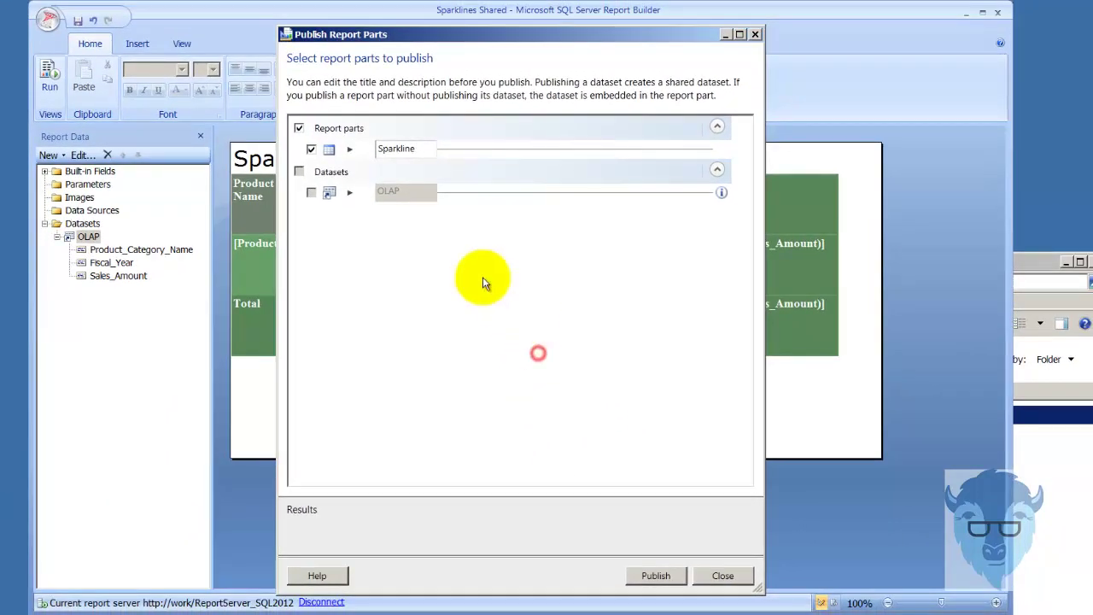
{"action": "left_click", "coordinate": [656, 576]}
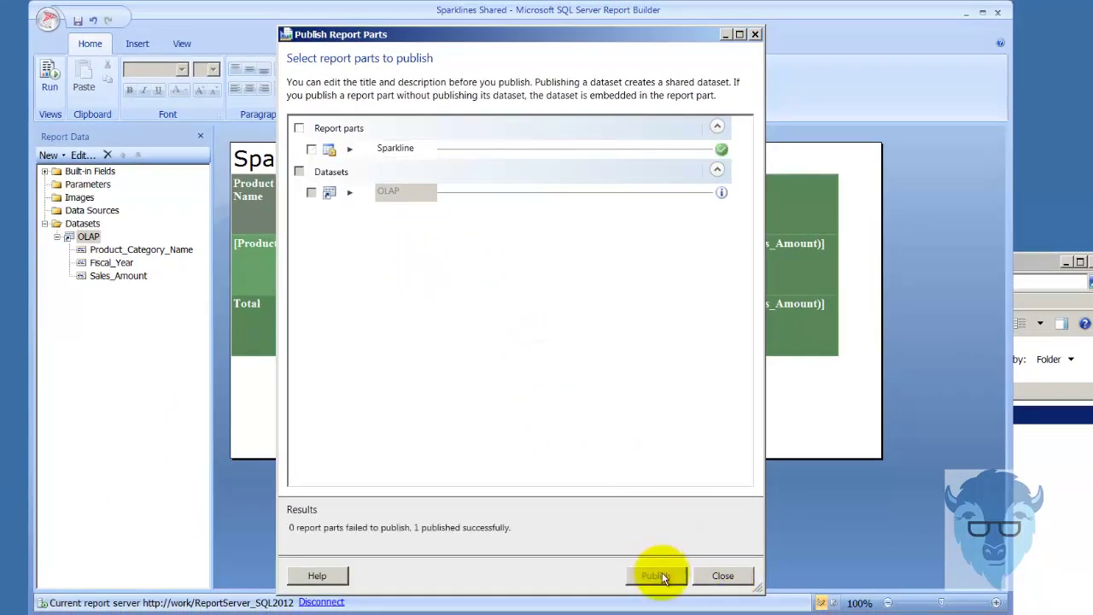
{"action": "left_click", "coordinate": [722, 576]}
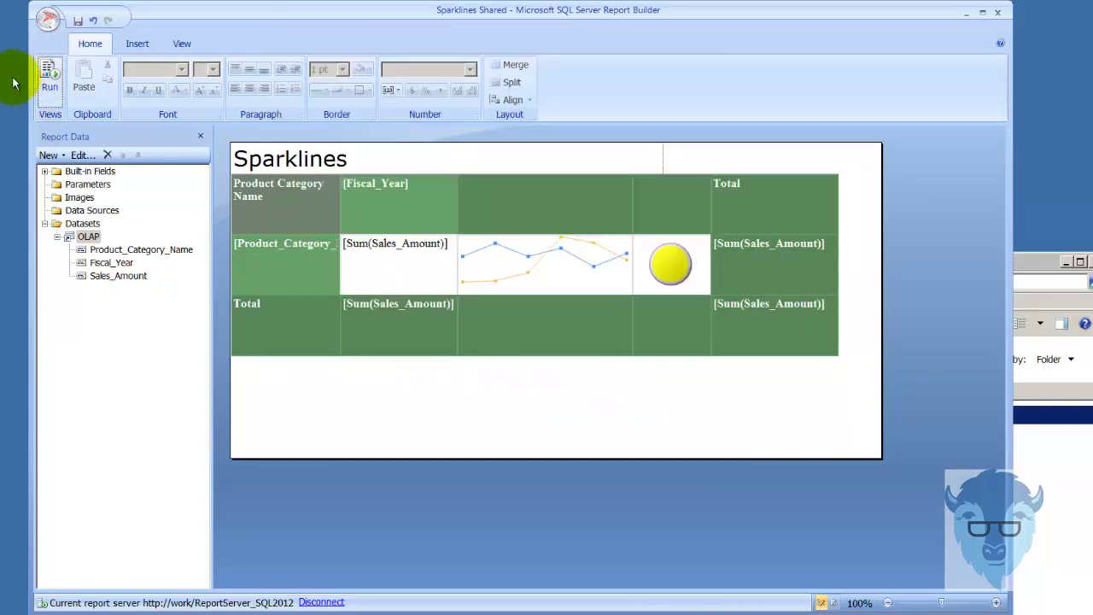
Show the Report Part Gallery beside the report design
{"action": "left_click", "coordinate": [184, 44]}
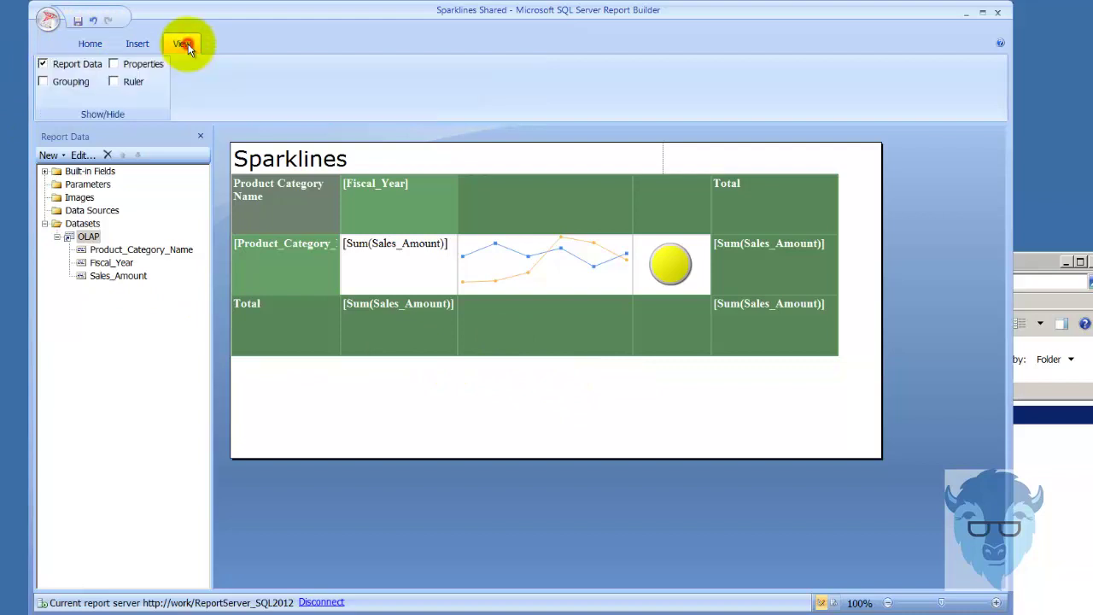
{"action": "left_click", "coordinate": [139, 45]}
{"action": "left_click", "coordinate": [48, 77]}
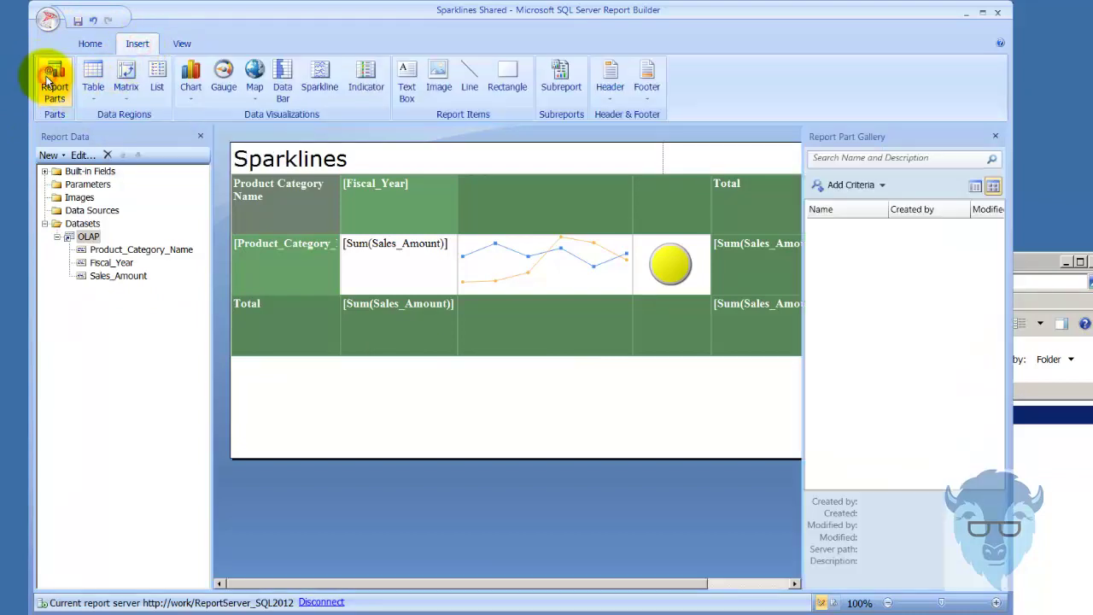